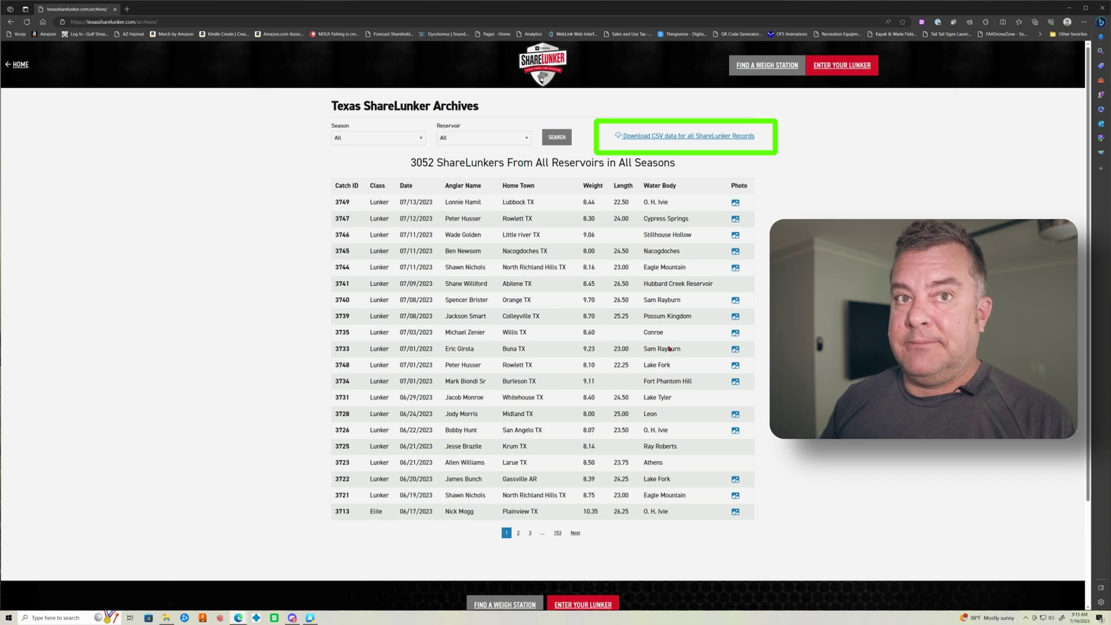
Step: Download the CSV of all ShareLunker records from the Archives page and save it
{"action": "left_click", "coordinate": [698, 141]}
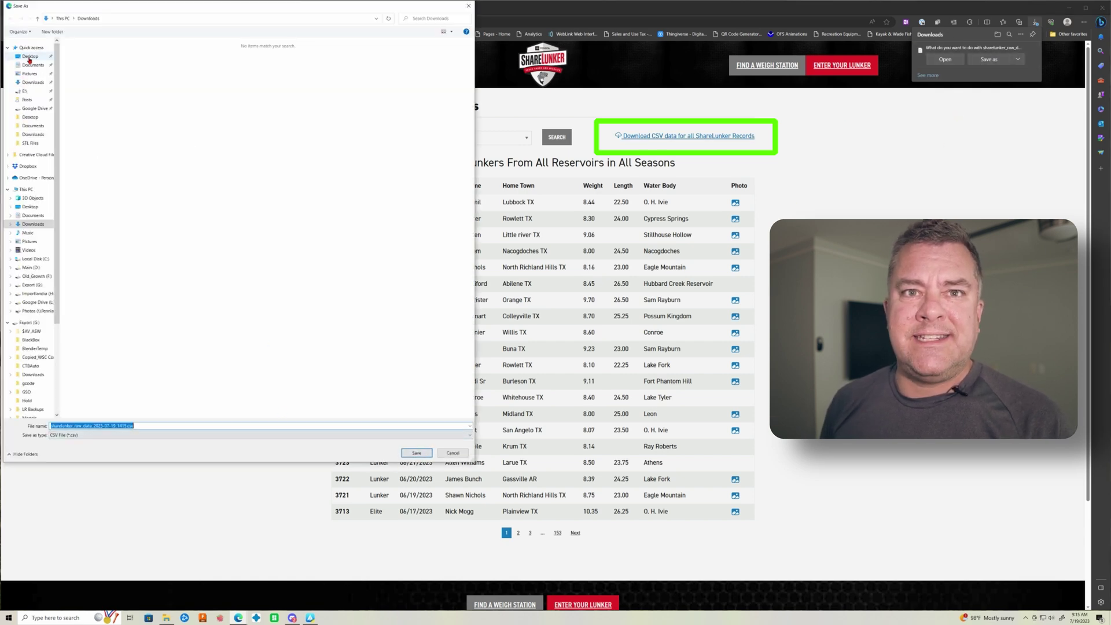
{"action": "left_click", "coordinate": [422, 454]}
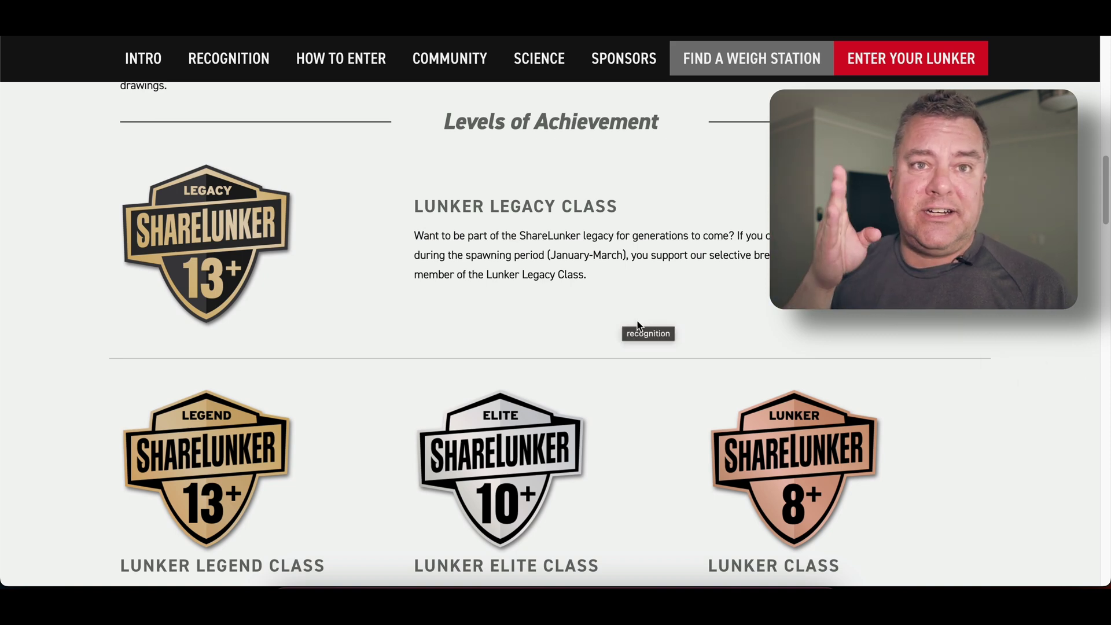
Step: Scroll past the Levels of Achievement classes down to the Recent ShareLunkers table
{"action": "scroll", "coordinate": [612, 336], "scroll_direction": "down", "scroll_amount": 2}
{"action": "scroll", "coordinate": [611, 336], "scroll_direction": "down", "scroll_amount": 2}
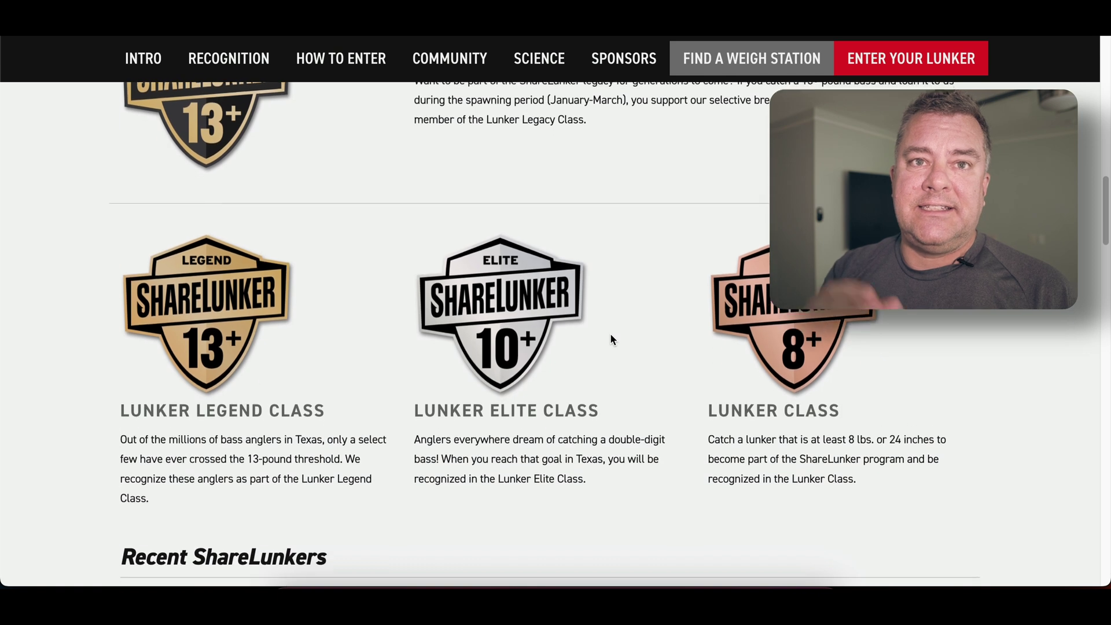
{"action": "scroll", "coordinate": [611, 333], "scroll_direction": "down", "scroll_amount": 1}
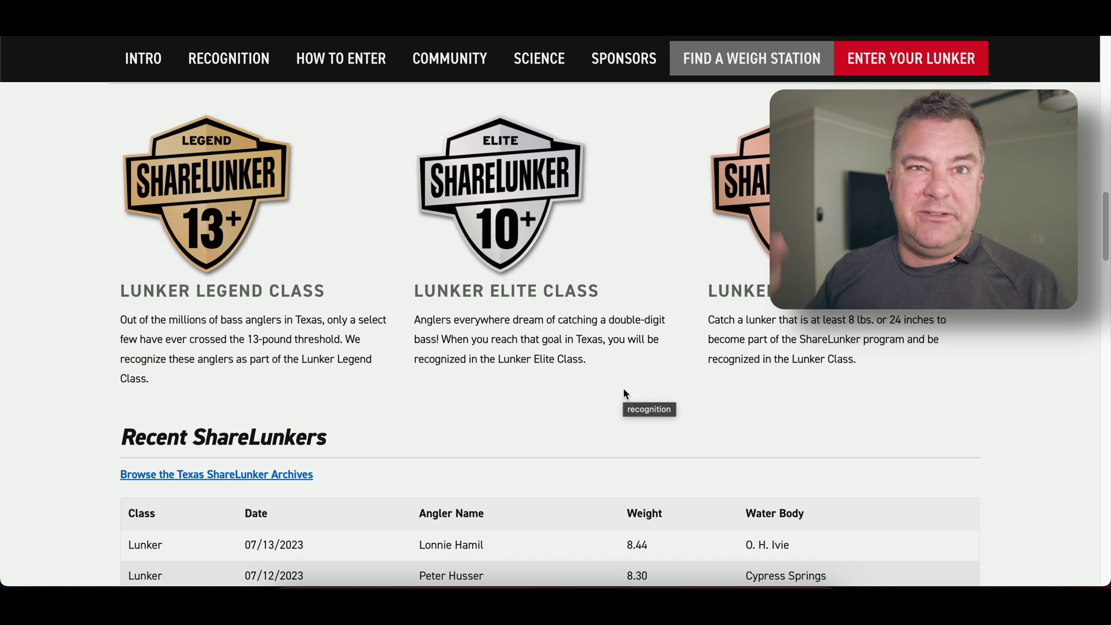
{"action": "scroll", "coordinate": [624, 390], "scroll_direction": "up", "scroll_amount": 5}
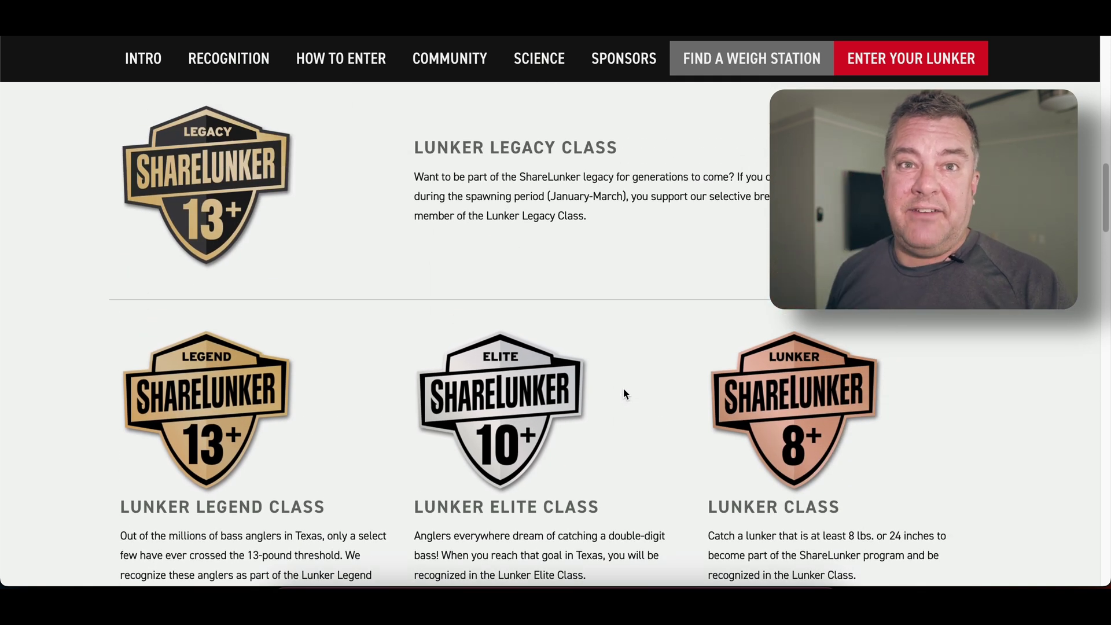
{"action": "scroll", "coordinate": [624, 394], "scroll_direction": "down", "scroll_amount": 5}
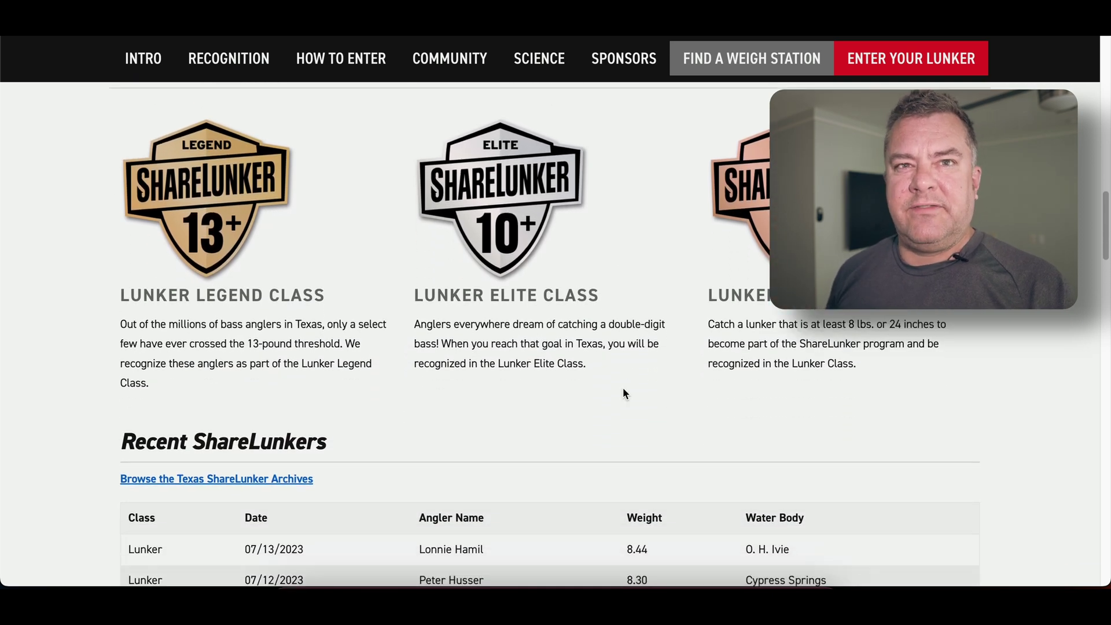
{"action": "scroll", "coordinate": [624, 394], "scroll_direction": "down", "scroll_amount": 1}
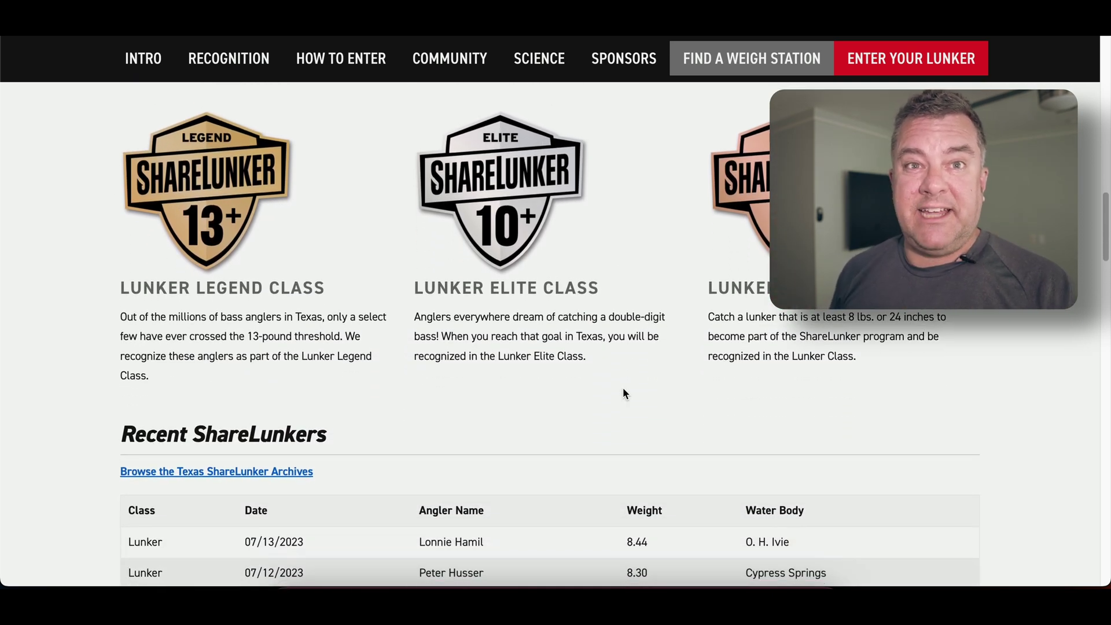
Step: Open chat.openai.com in a new browser tab and switch the model to GPT-4
{"action": "key", "text": "ctrl+t"}
{"action": "type", "text": "chatg"}
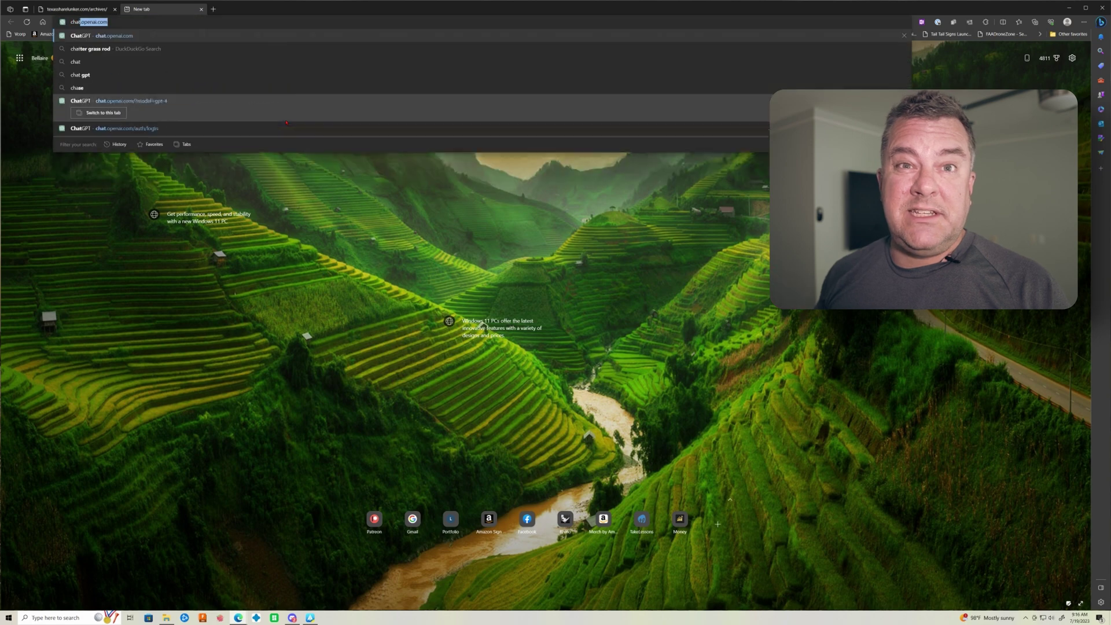
{"action": "type", "text": "pt"}
{"action": "key", "text": "Down"}
{"action": "key", "text": "Down"}
{"action": "key", "text": "Down"}
{"action": "key", "text": "Down"}
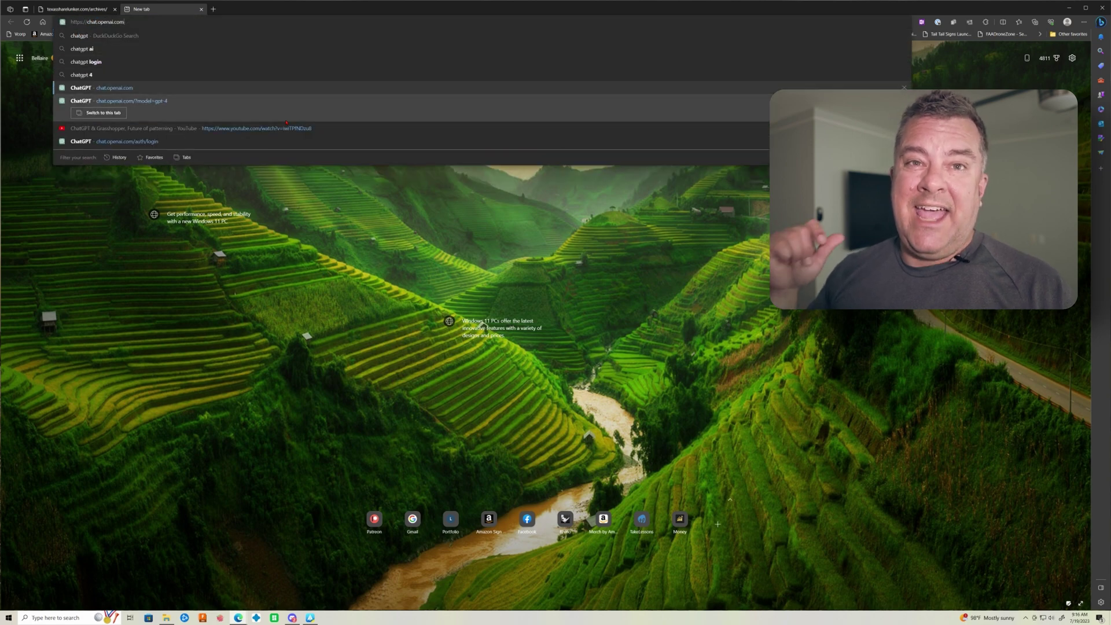
{"action": "key", "text": "Return"}
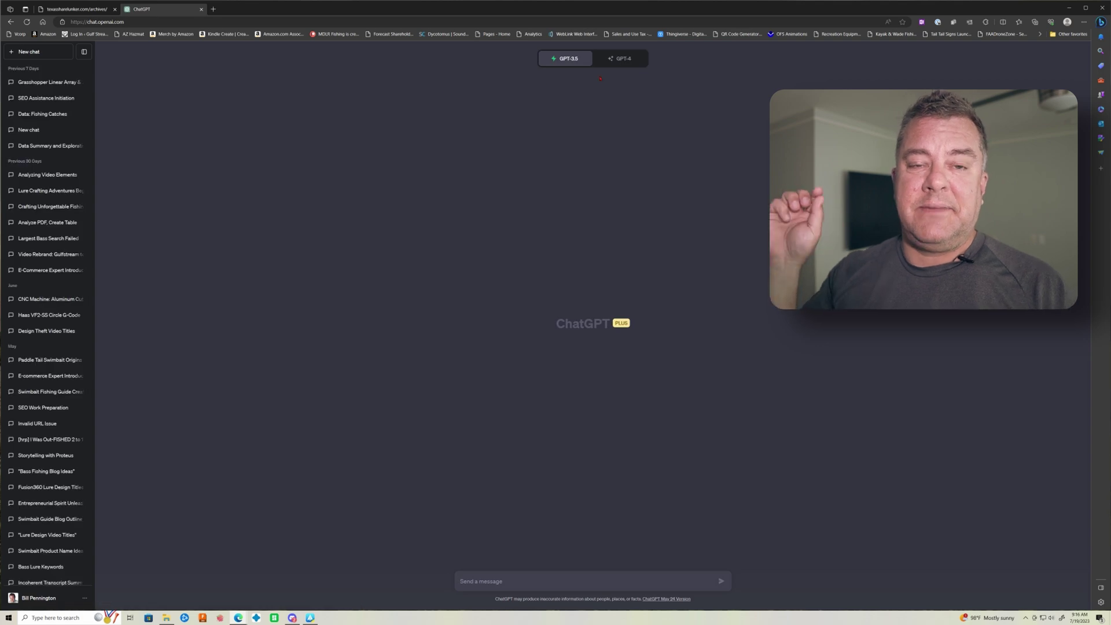
{"action": "left_click", "coordinate": [620, 58]}
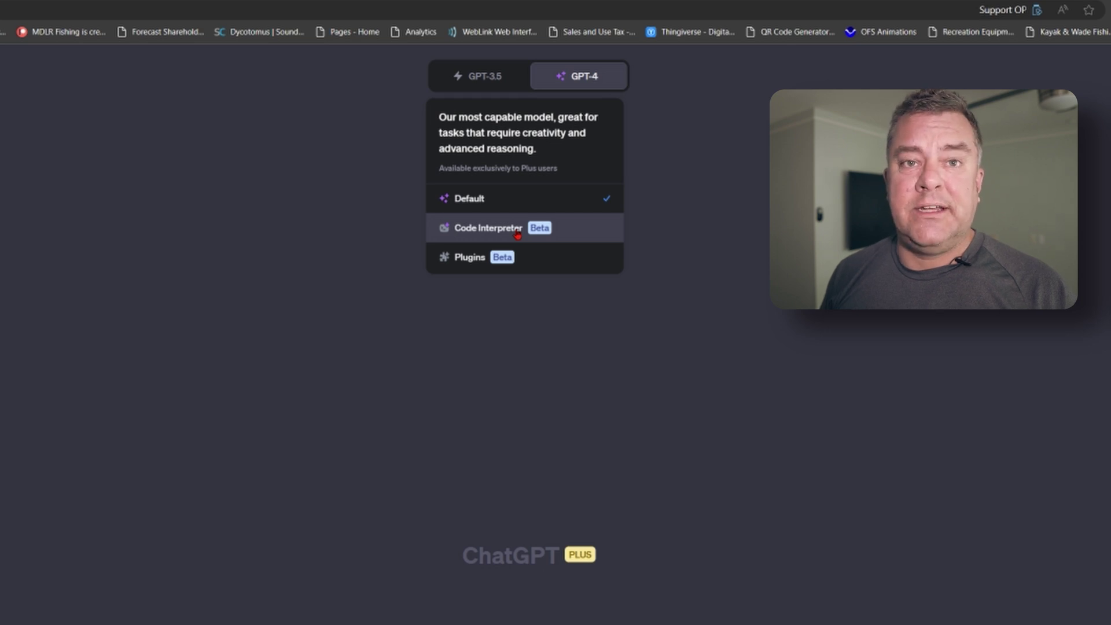
Step: Enable Code Interpreter and attach sharelunker_raw_data_2023-07-19_1415.csv from the Desktop
{"action": "left_click", "coordinate": [518, 229]}
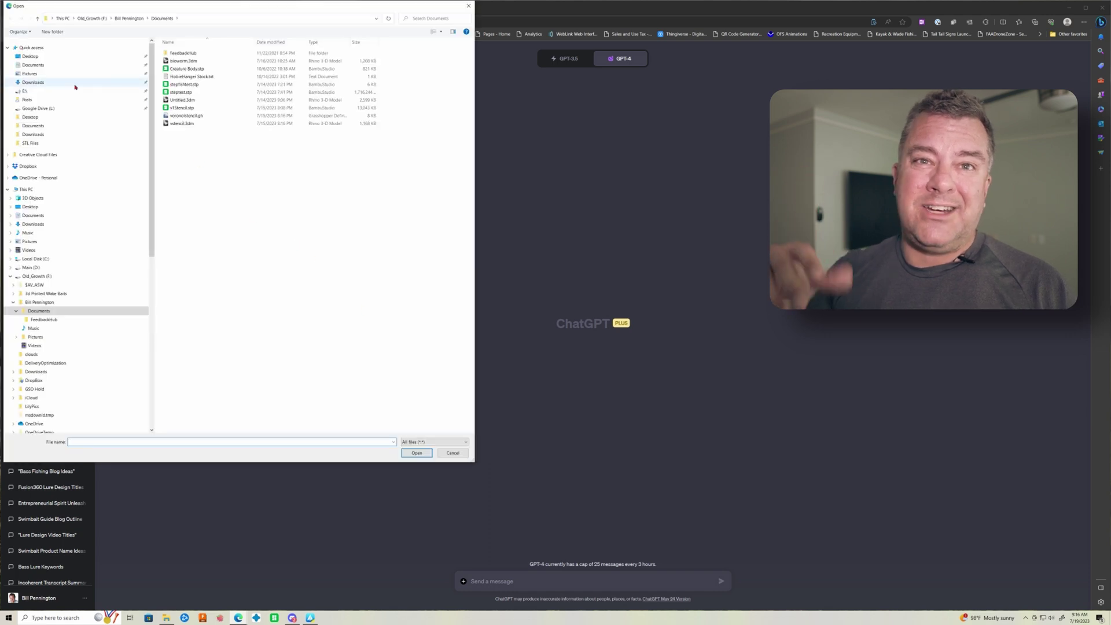
{"action": "left_click", "coordinate": [32, 57]}
{"action": "left_click", "coordinate": [200, 52]}
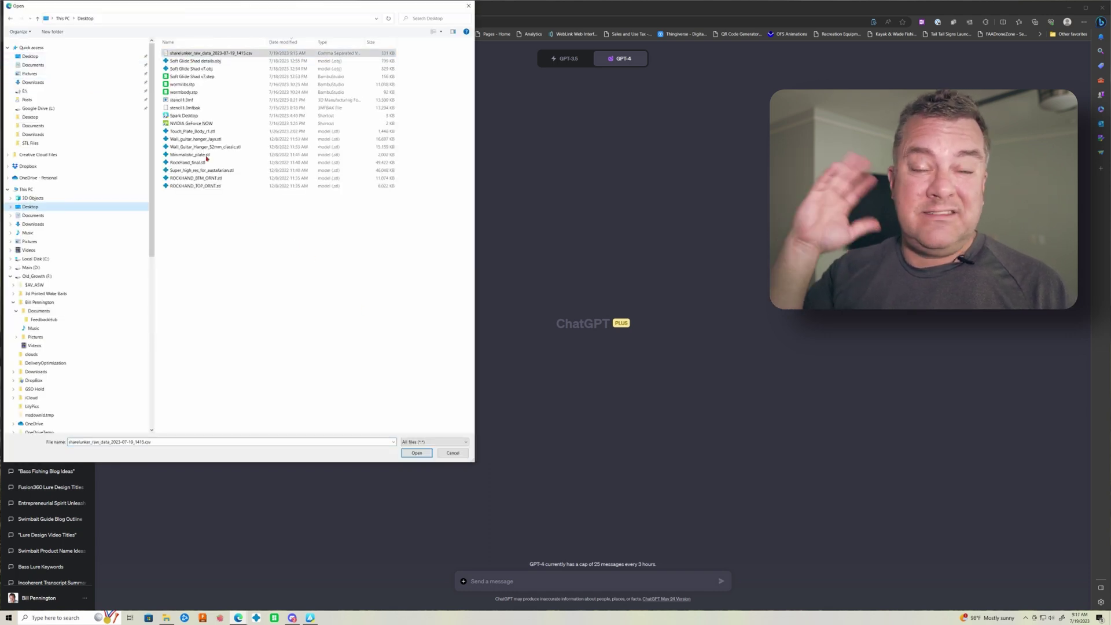
{"action": "left_click", "coordinate": [417, 452]}
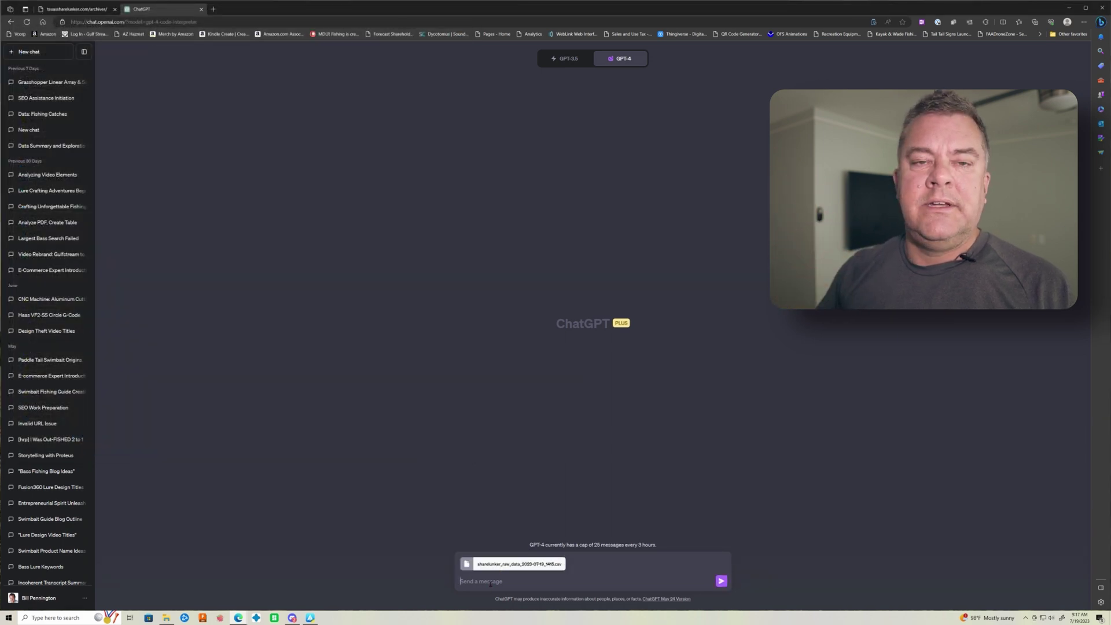
Step: Ask 'tell me about the data' to get the 13 columns and a 3052-row summary
{"action": "type", "text": "tell me about the data"}
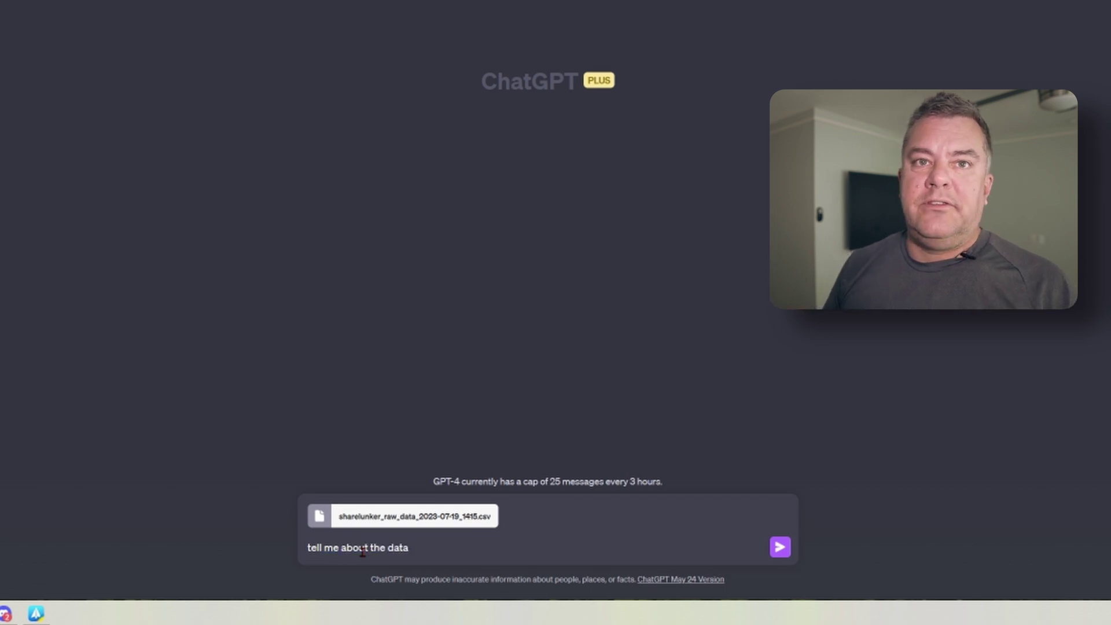
{"action": "key", "text": "Return"}
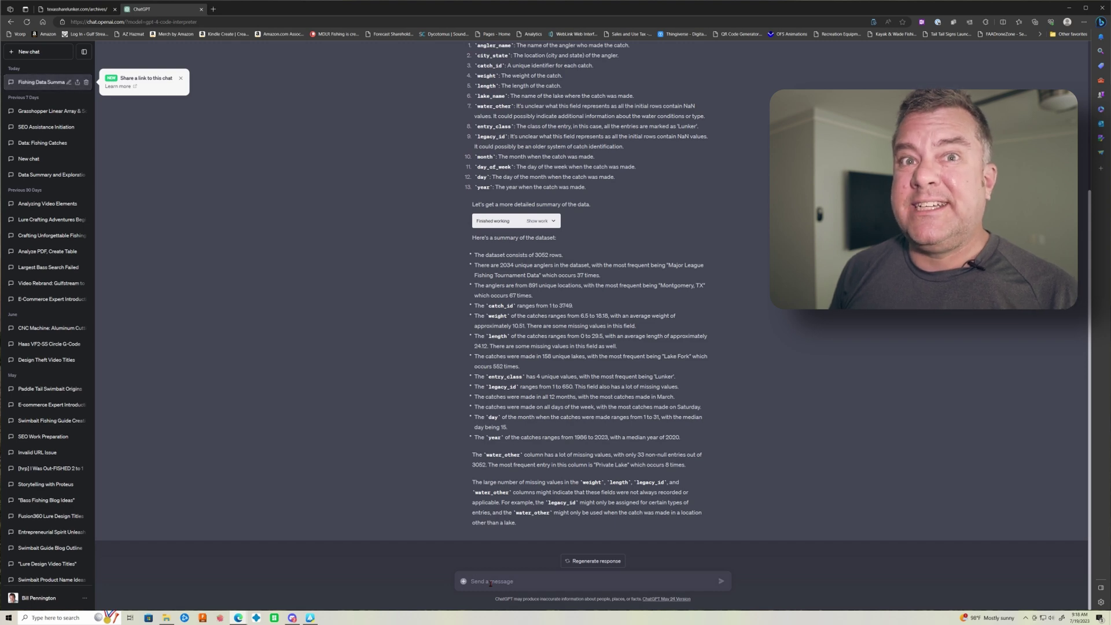
Step: Ask 'how many fish over 13lbs are there?' and get the answer 647
{"action": "type", "text": "how many fish over 13"}
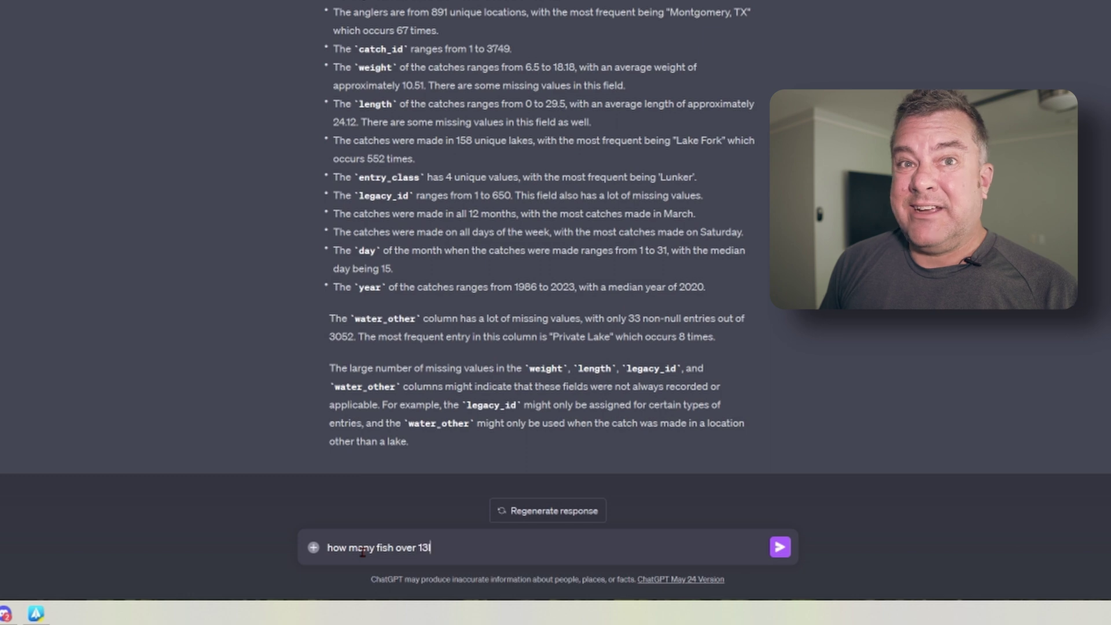
{"action": "type", "text": "lbs are there?"}
{"action": "key", "text": "Return"}
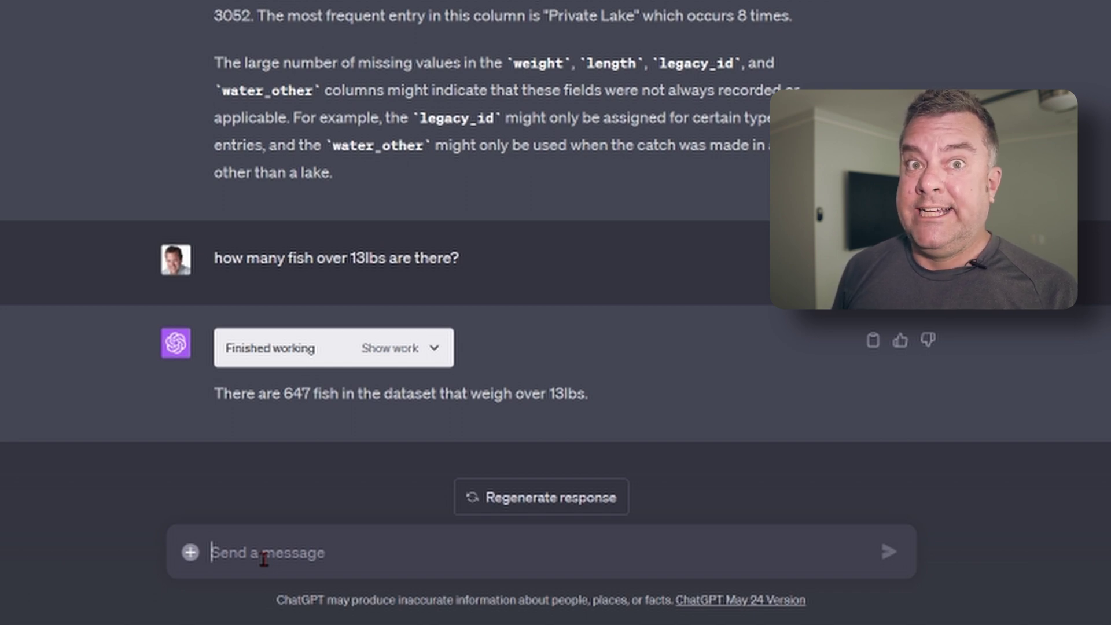
Step: Ask which lake produced the most fish over 13lbs (Lake Fork, 250), then draft a top-5-lakes follow-up
{"action": "type", "text": "which lake produced the mos"}
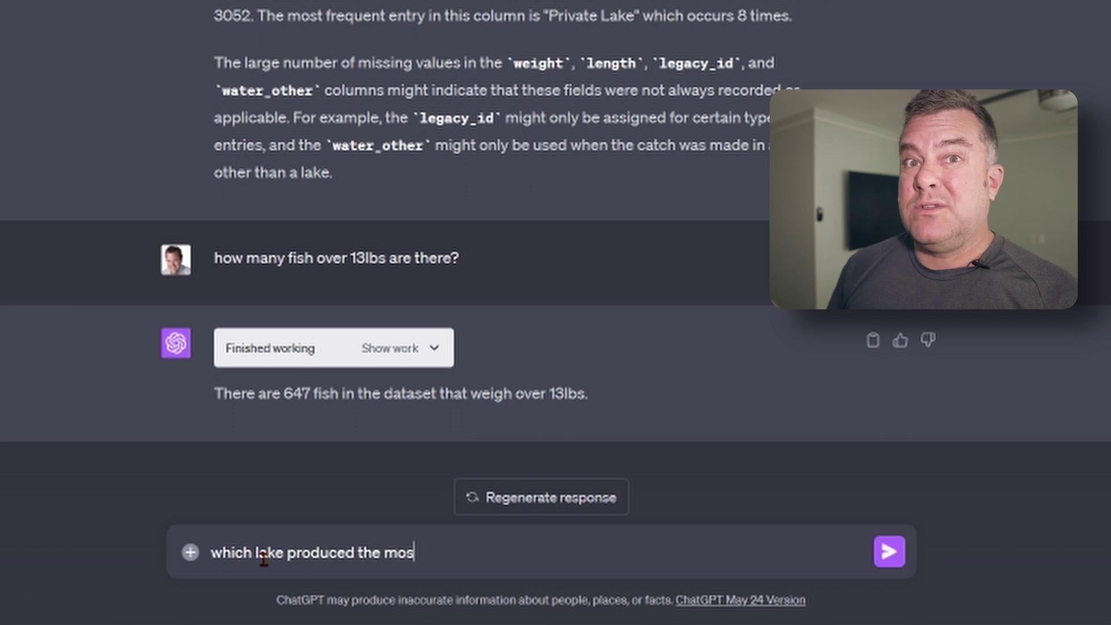
{"action": "type", "text": "t fish over 13lbs?"}
{"action": "key", "text": "Return"}
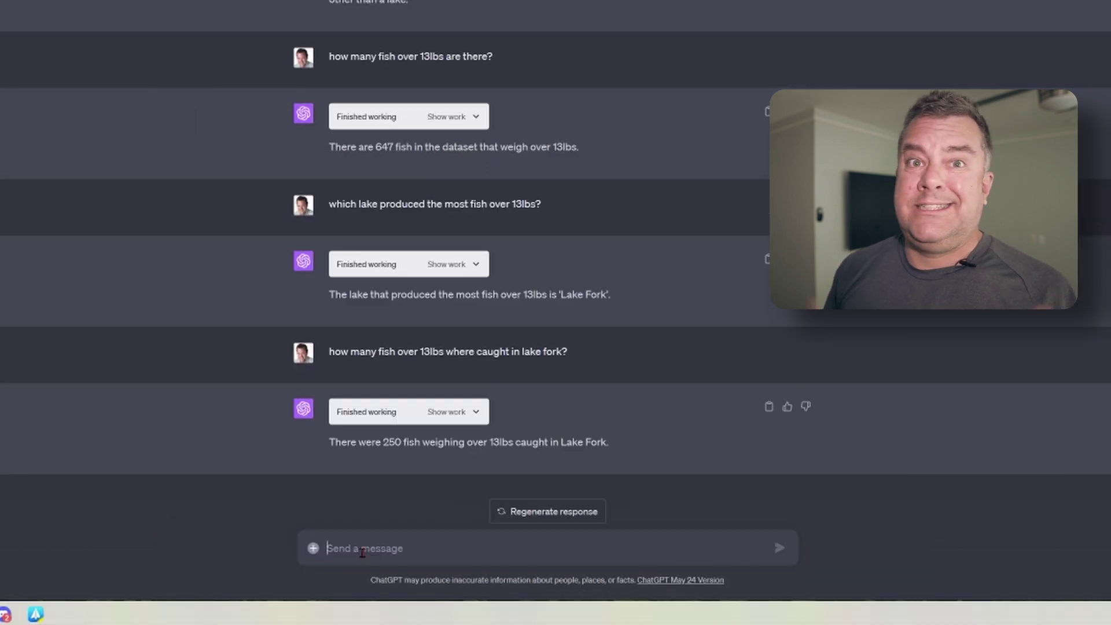
{"action": "type", "text": "what are the top "}
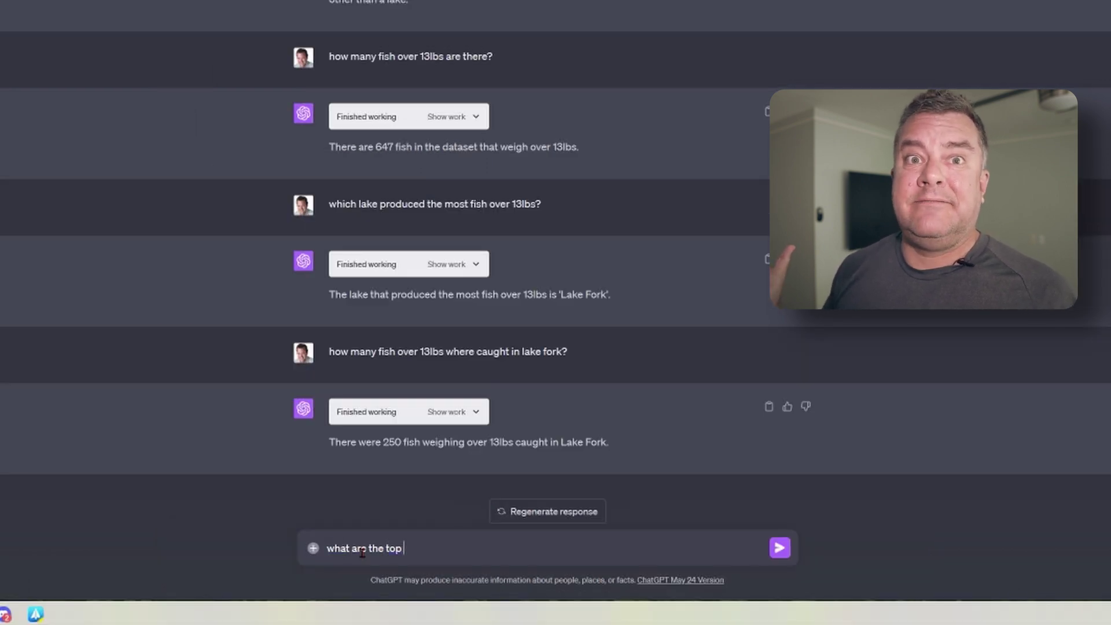
{"action": "type", "text": "5 lakes for the number of bass over 13lbs"}
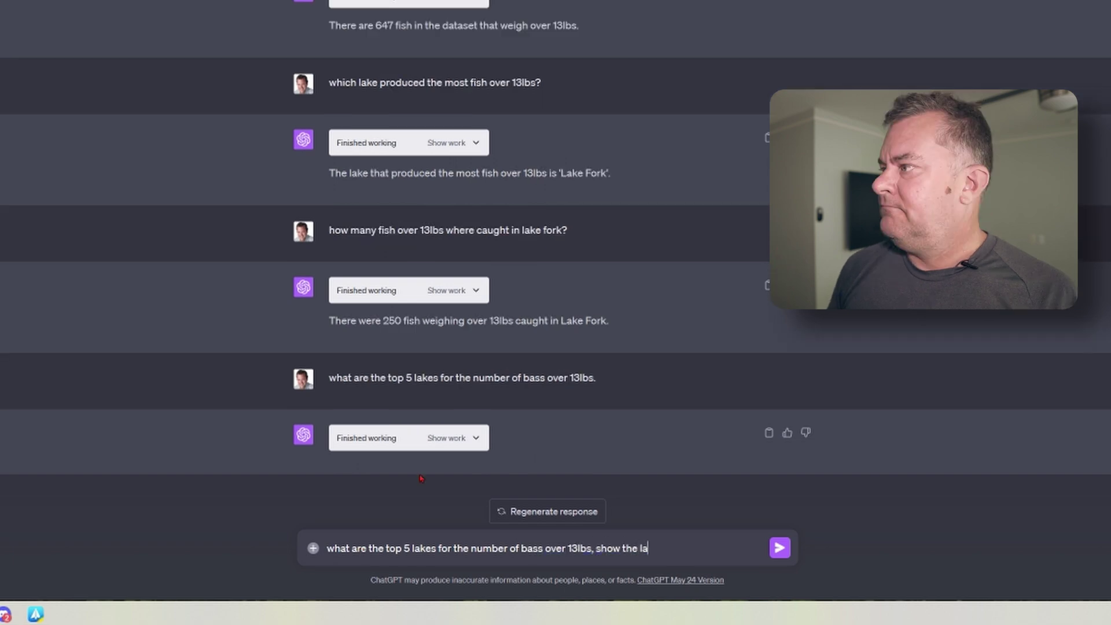
Step: Ask for the top 5 lakes for bass over 13lbs, showing lake names and totals
{"action": "type", "text": "ke name and total fish caught"}
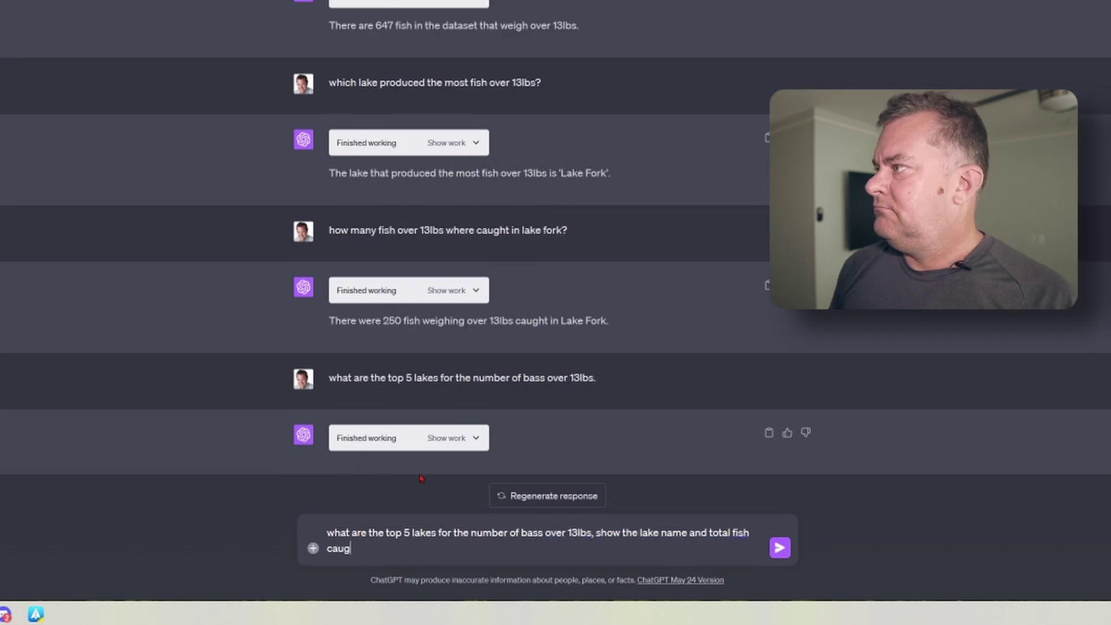
{"action": "key", "text": "Return"}
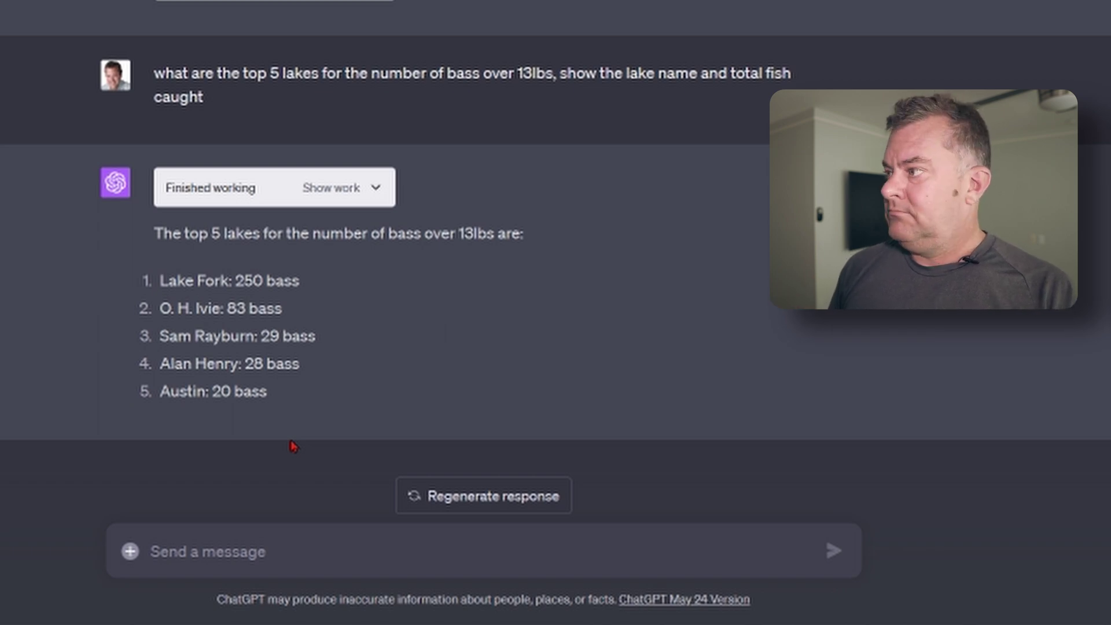
Step: Ask for the top 5 lakes for bass over 10lbs with totals, then draft a since-2018 version
{"action": "type", "text": "what are the top "}
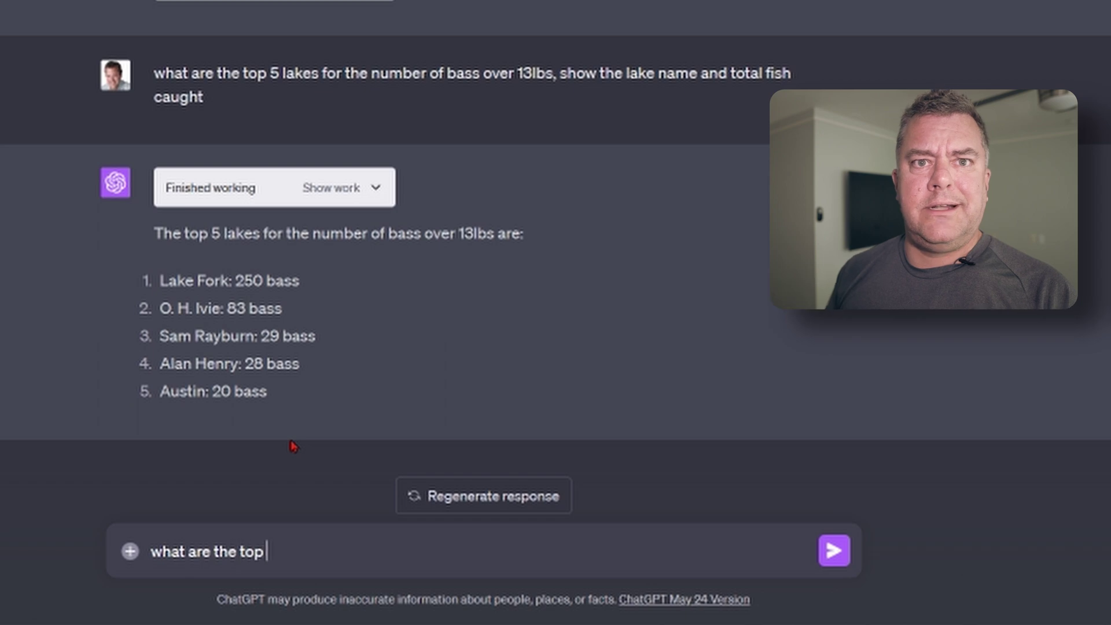
{"action": "type", "text": "5 lakes for bass ov"}
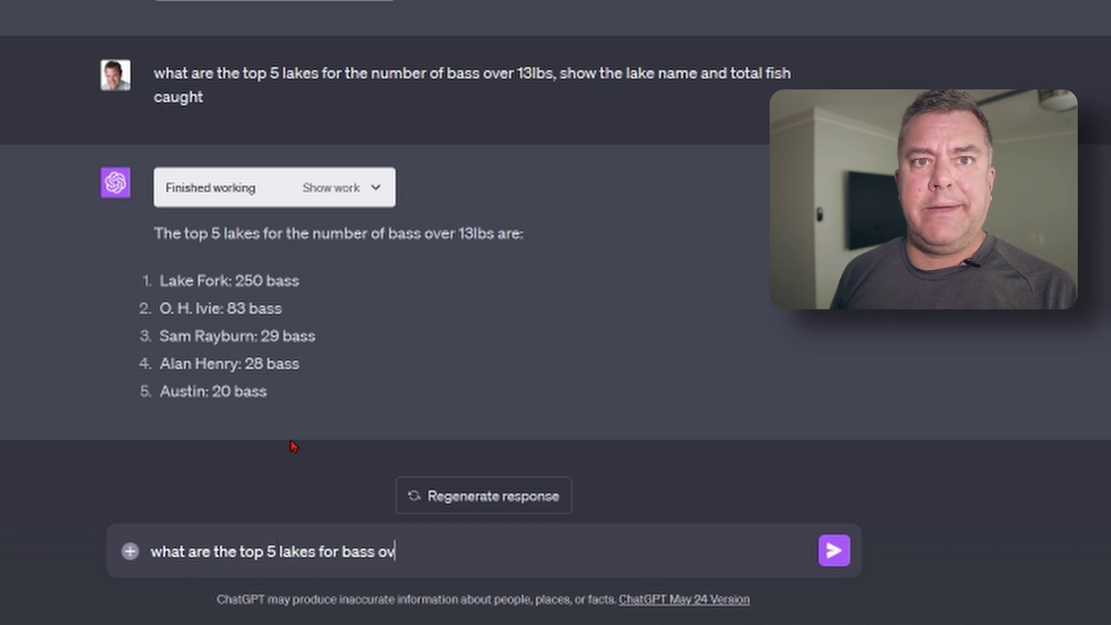
{"action": "type", "text": "er 10lbs show the lake "}
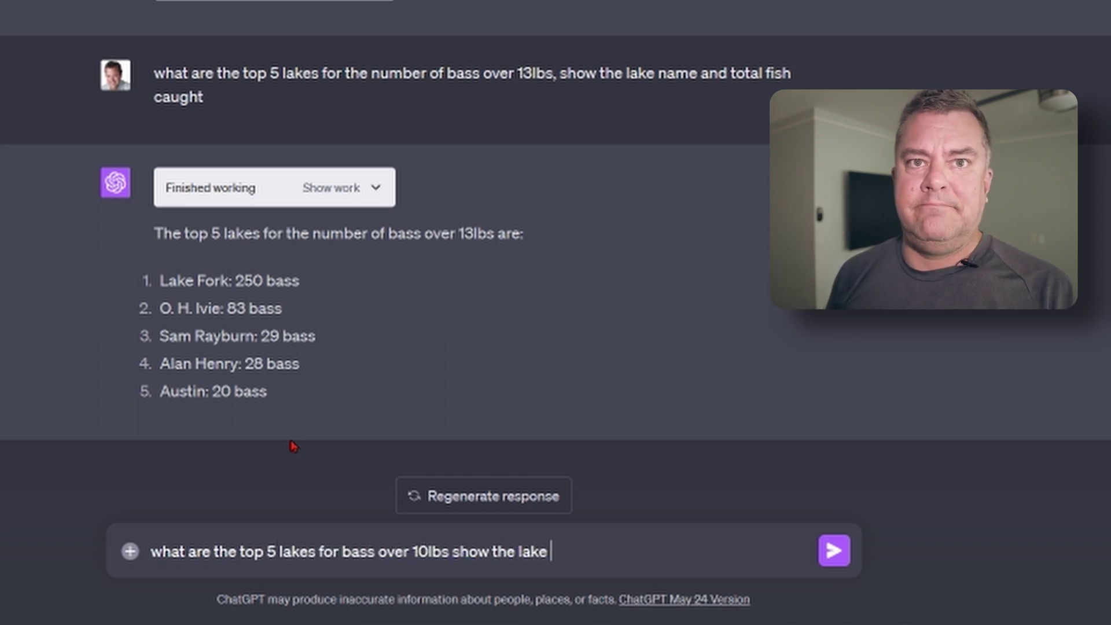
{"action": "type", "text": "name and total number of of"}
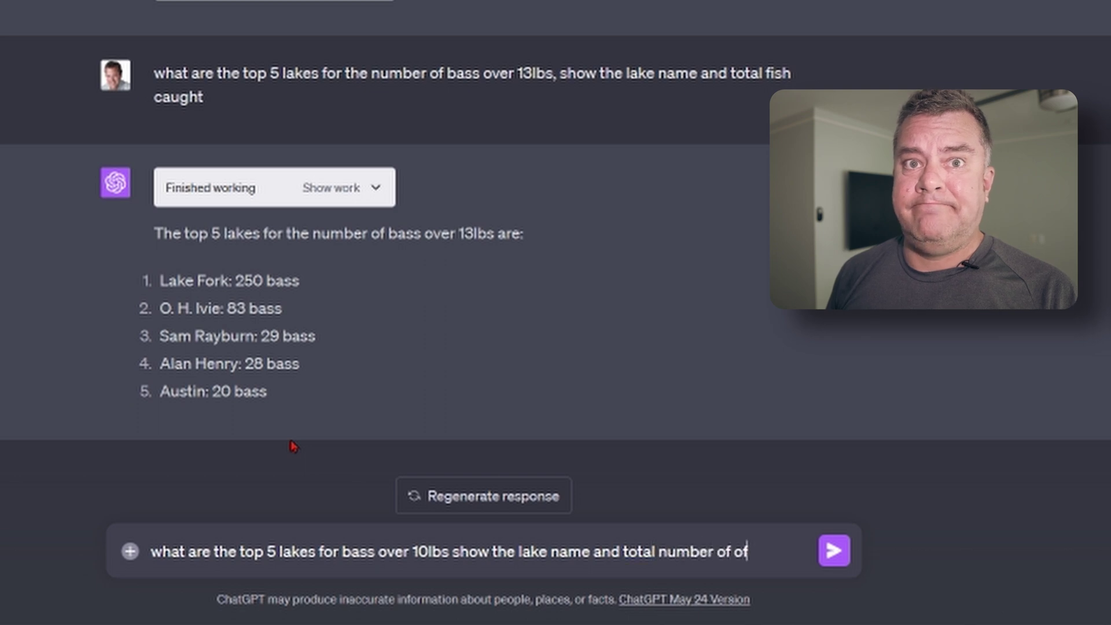
{"action": "key", "text": "Return"}
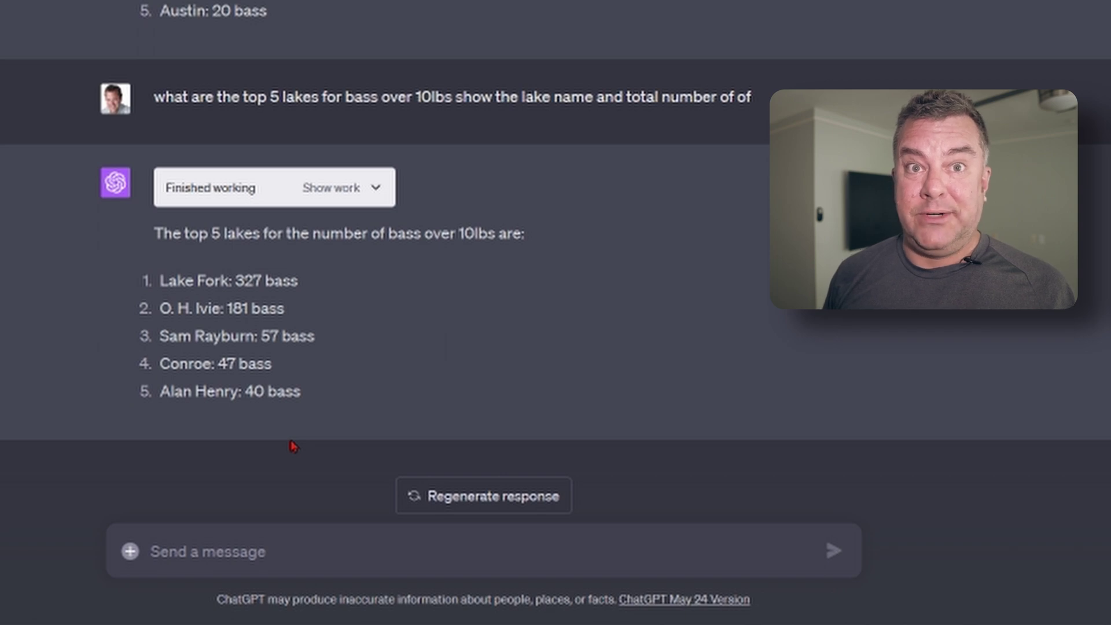
{"action": "type", "text": "show the "}
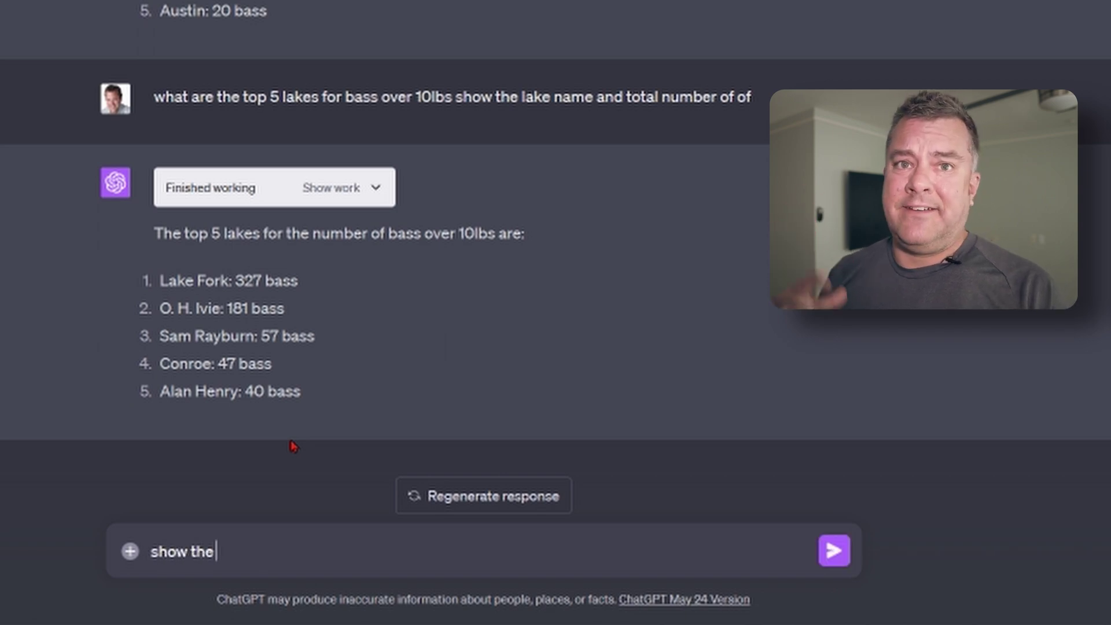
{"action": "type", "text": "top 5 lakes for ba"}
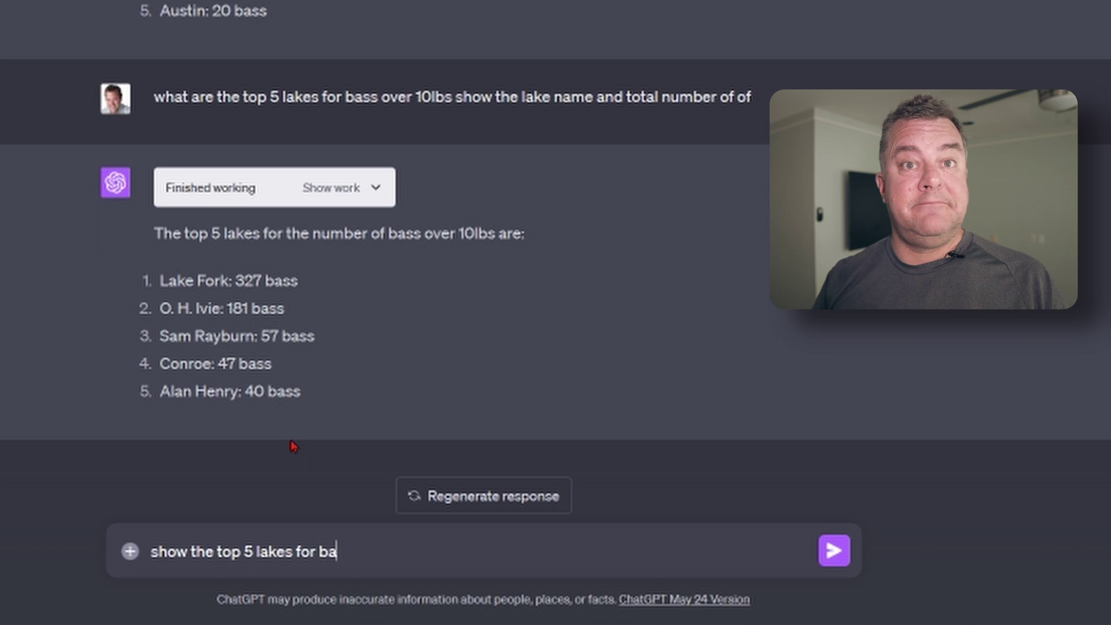
{"action": "type", "text": "ss over 10lbs si"}
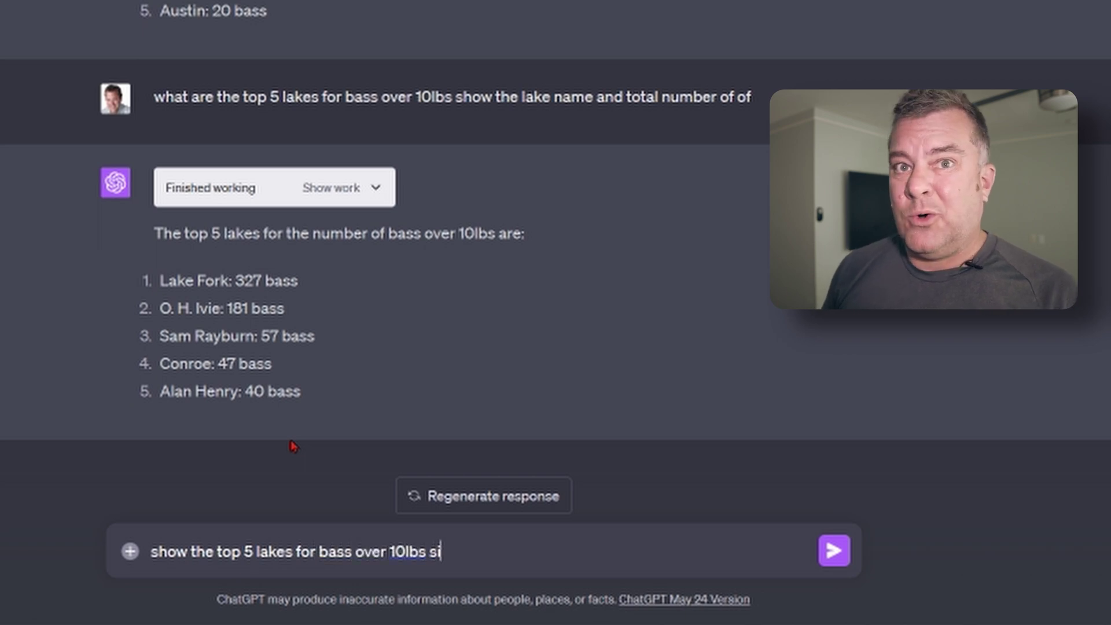
{"action": "type", "text": "nce 2018"}
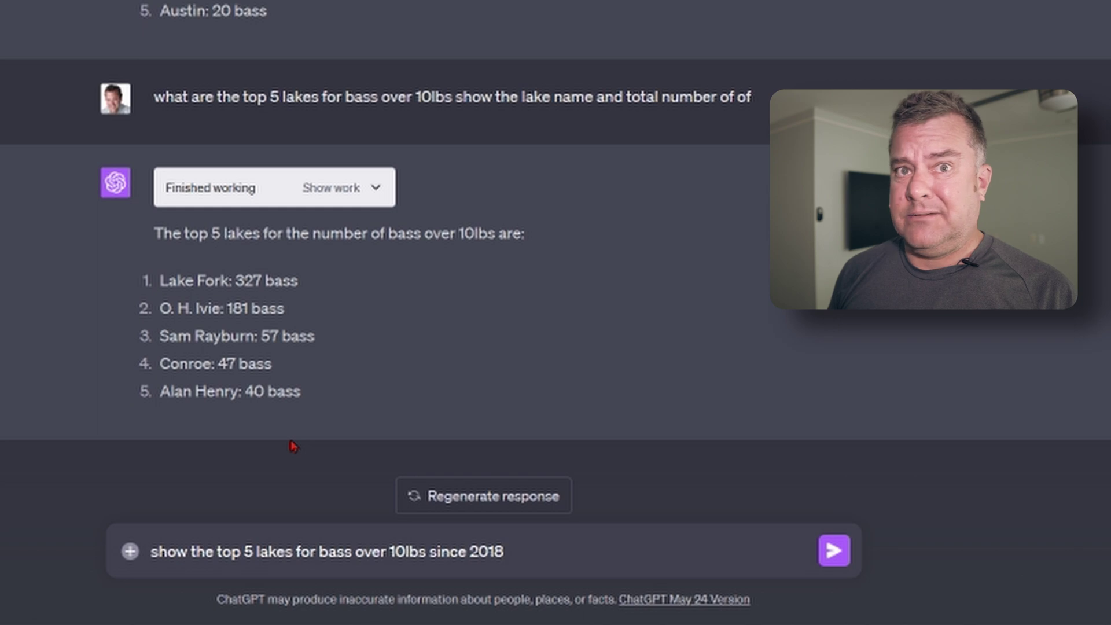
Step: Send the since-2018 question; O. H. Ivie leads with 156 bass over 10lbs
{"action": "key", "text": "Return"}
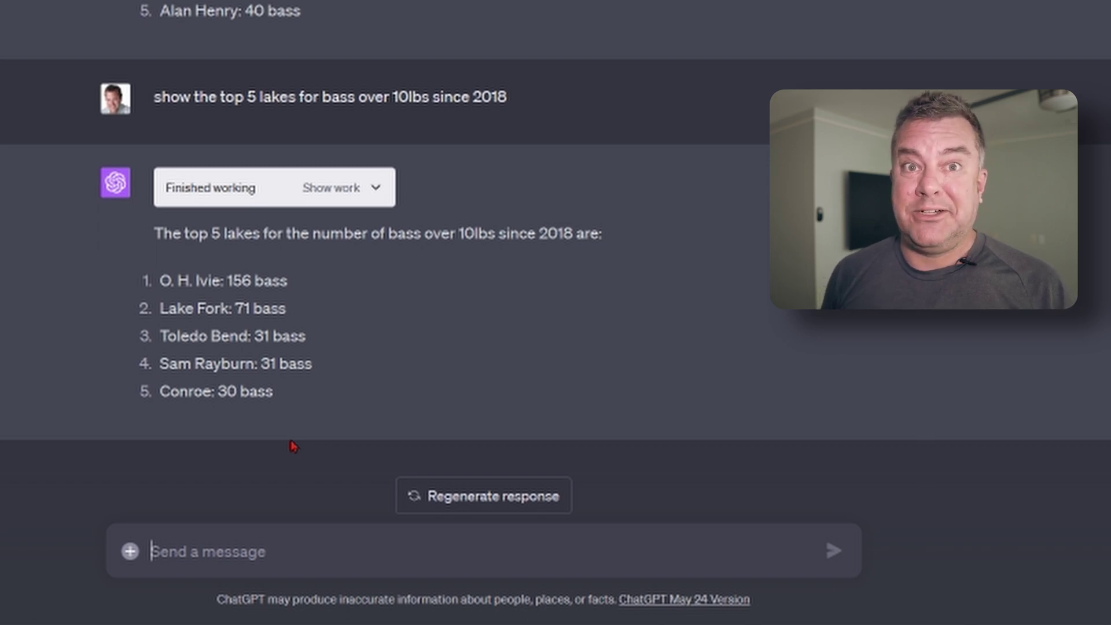
Step: Ask how many lakes have at least one bass over 10lbs
{"action": "type", "text": "how m"}
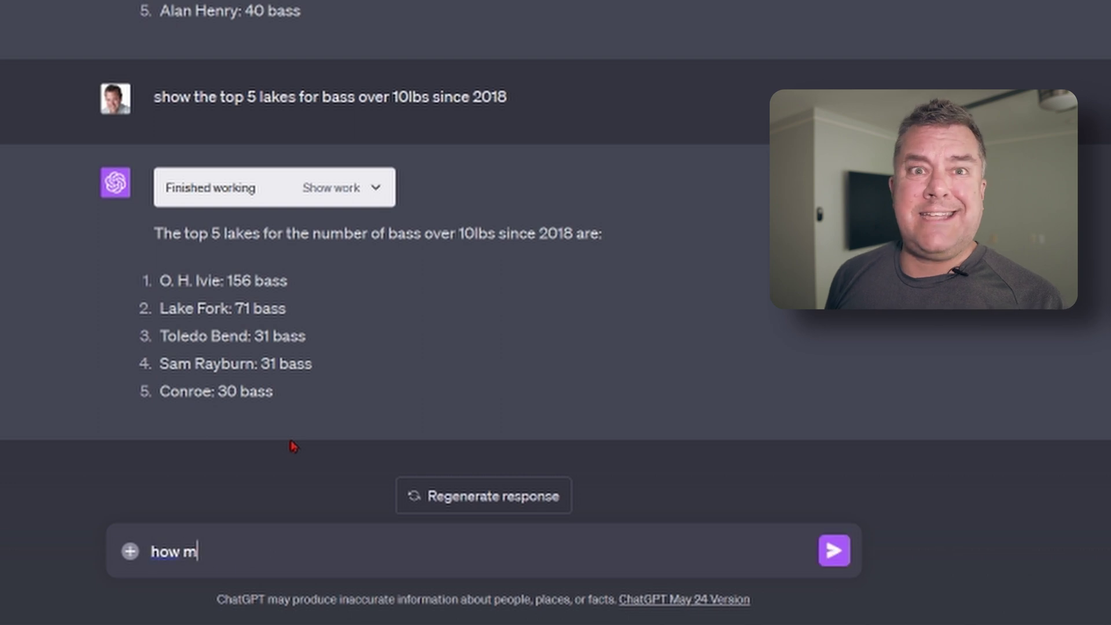
{"action": "type", "text": "any lakes have at least 1 bass over 10lb"}
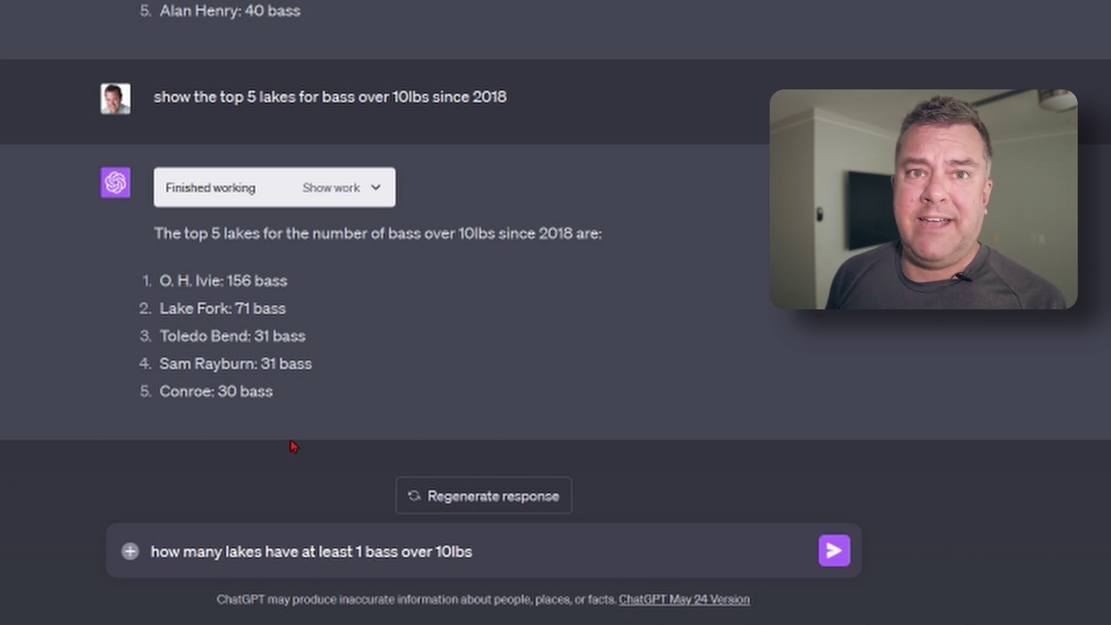
{"action": "type", "text": "s"}
{"action": "key", "text": "Return"}
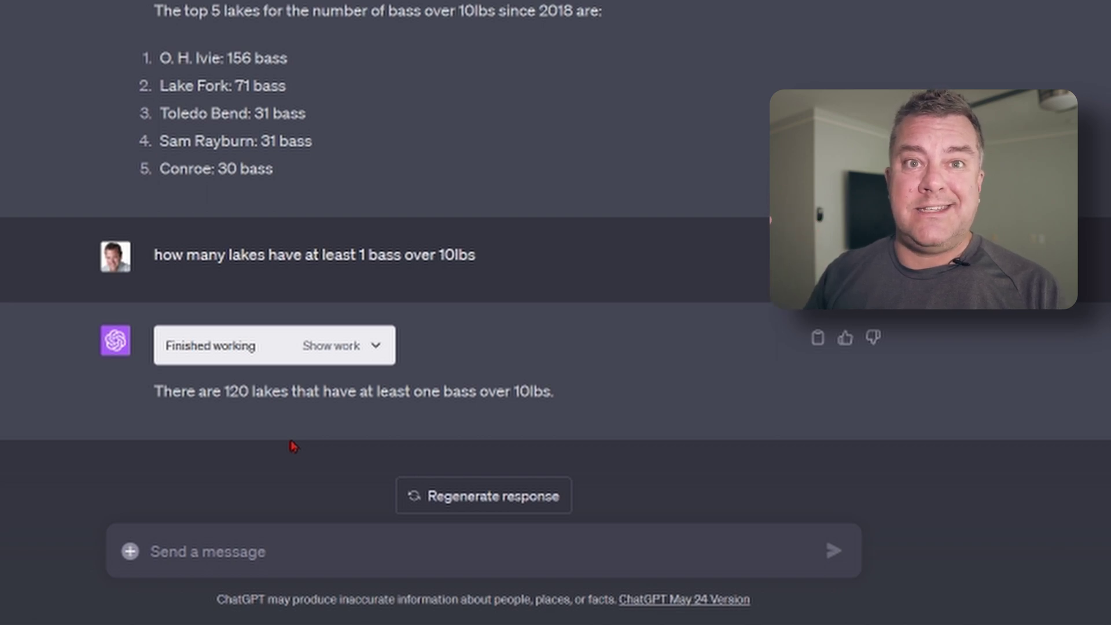
Step: Ask for the heaviest fish, showing its lake, weight, length and angler
{"action": "type", "text": "what is"}
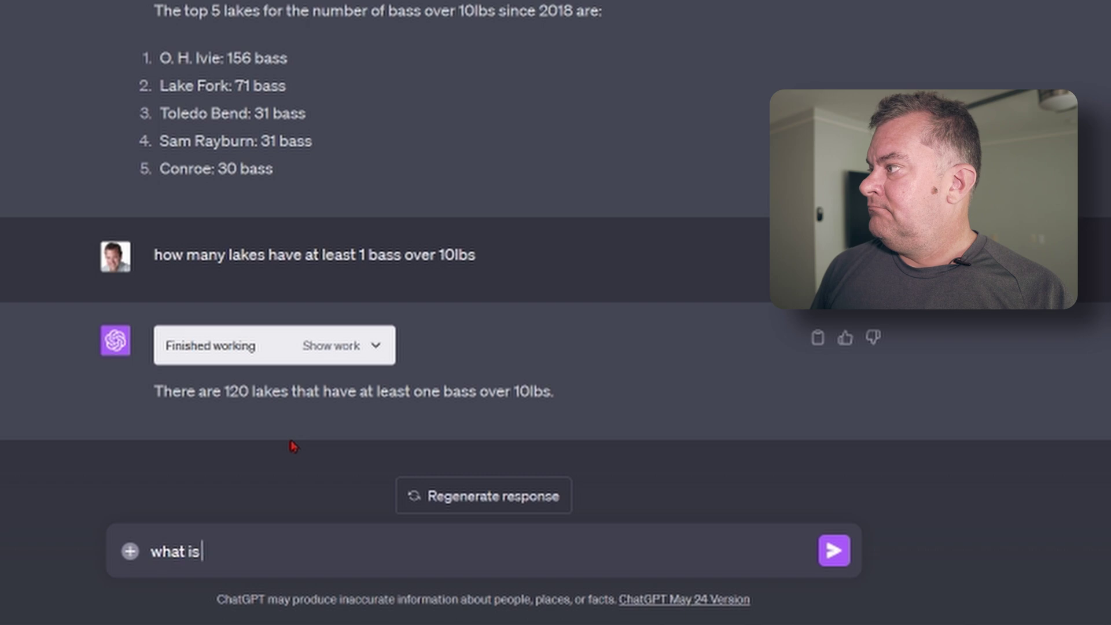
{"action": "type", "text": " the heaviest fish, show the lake, weight and length and angler"}
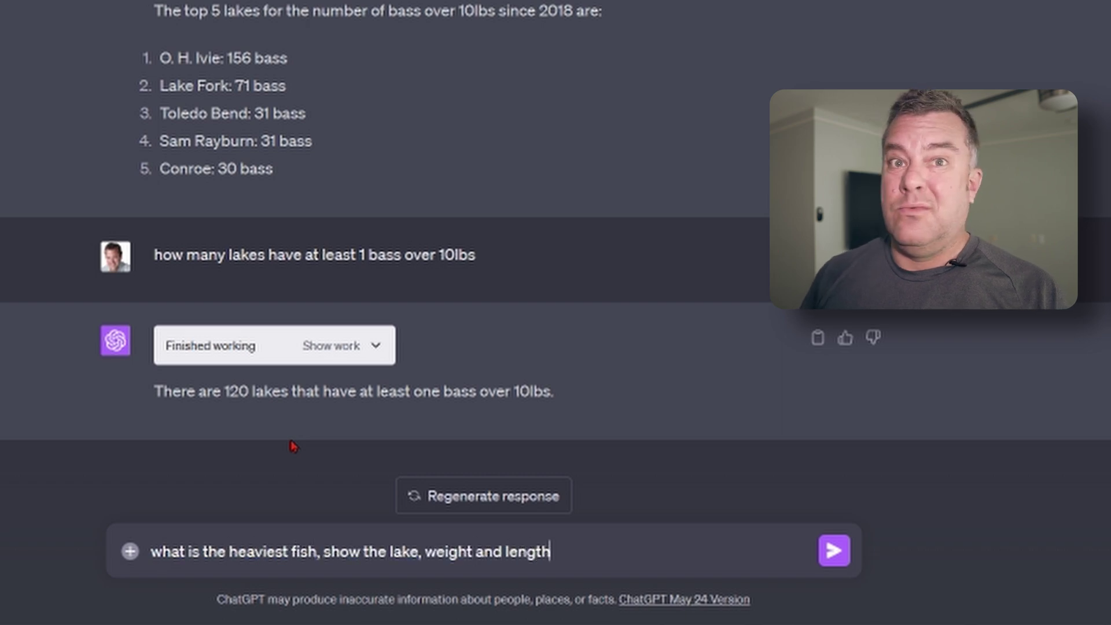
{"action": "key", "text": "Return"}
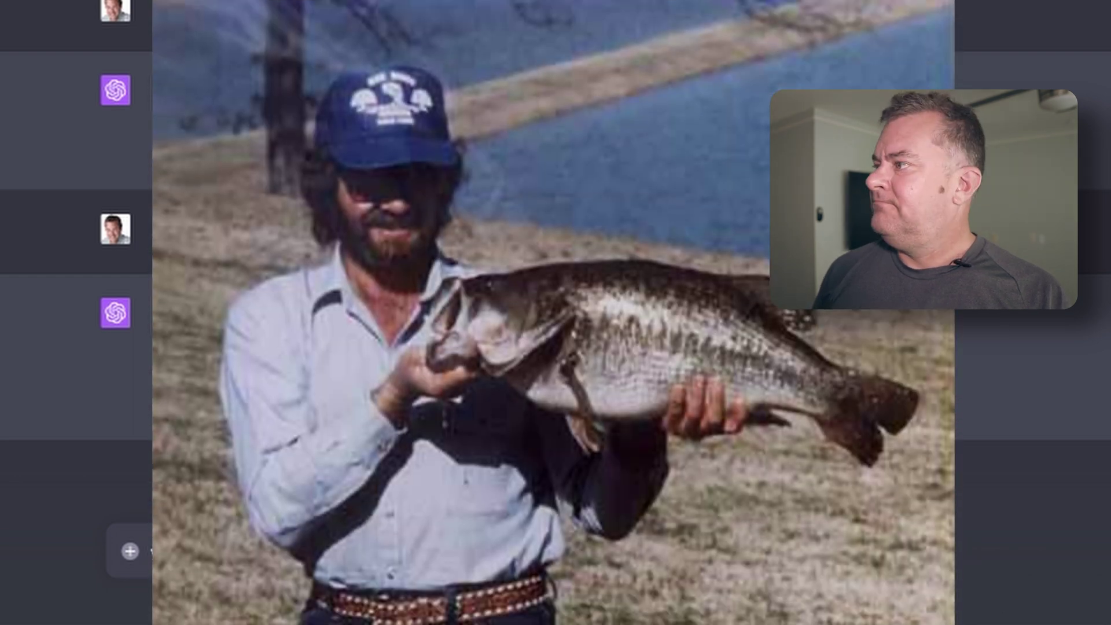
Step: Ask for the longest fish, showing its lake, length, weight and angler
{"action": "type", "text": ", show the"}
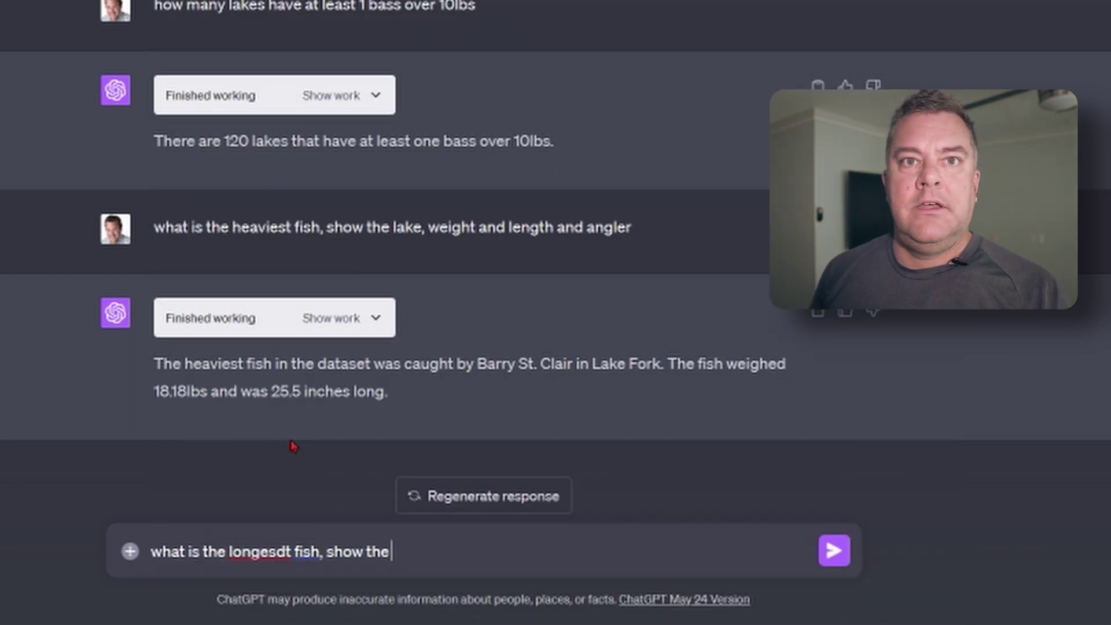
{"action": "type", "text": " lake, length, weight and angler"}
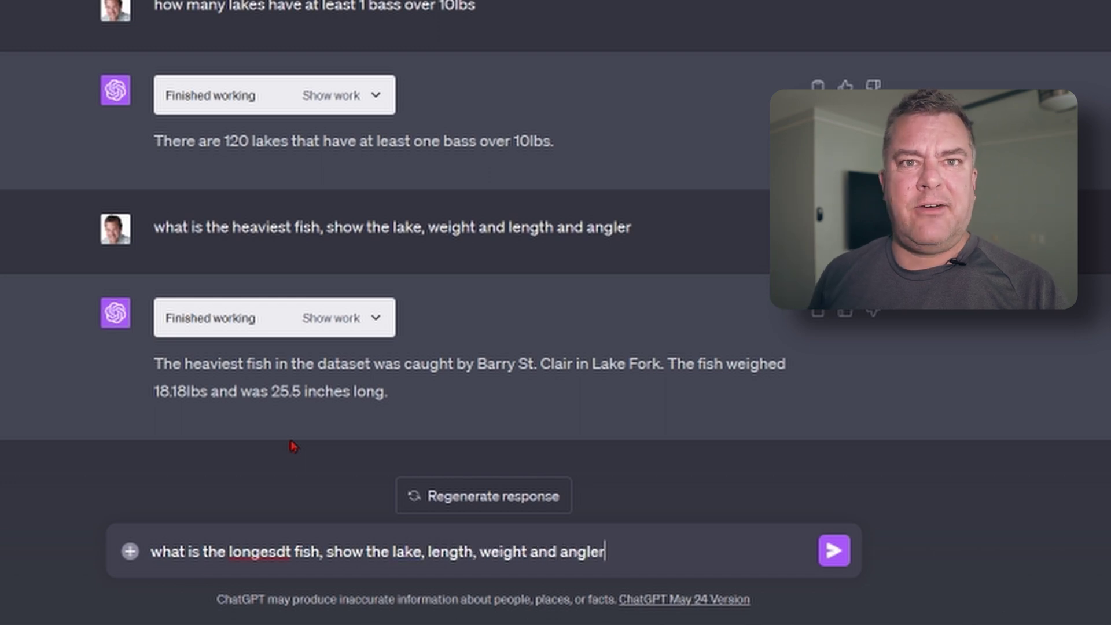
{"action": "key", "text": "Return"}
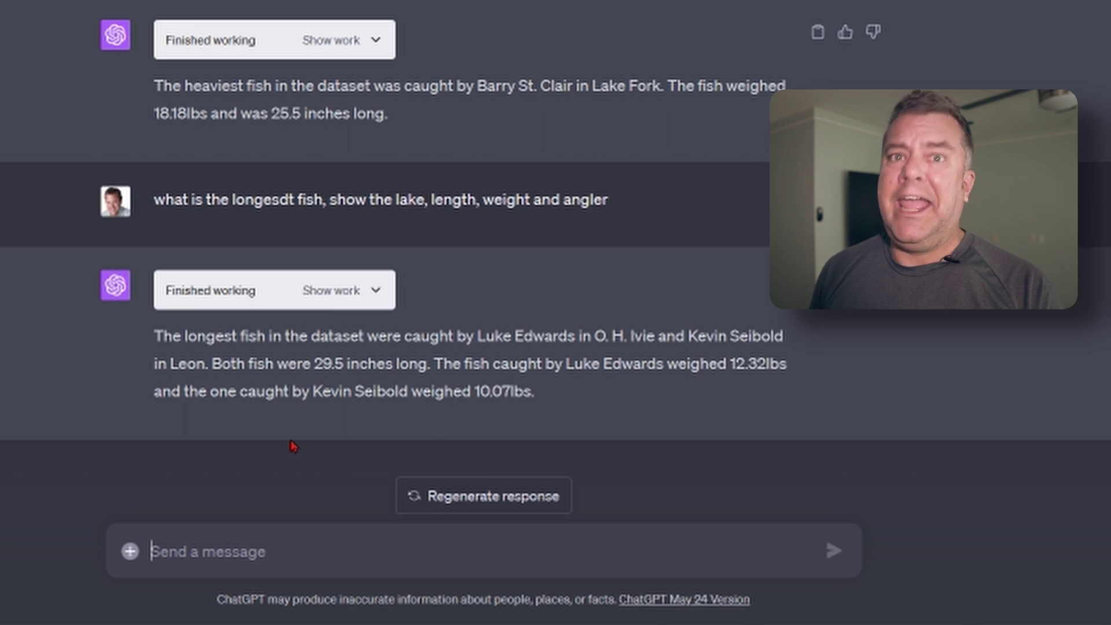
Step: Ask for the top 5 months by entries, then every month in order with fish counts
{"action": "type", "text": "what"}
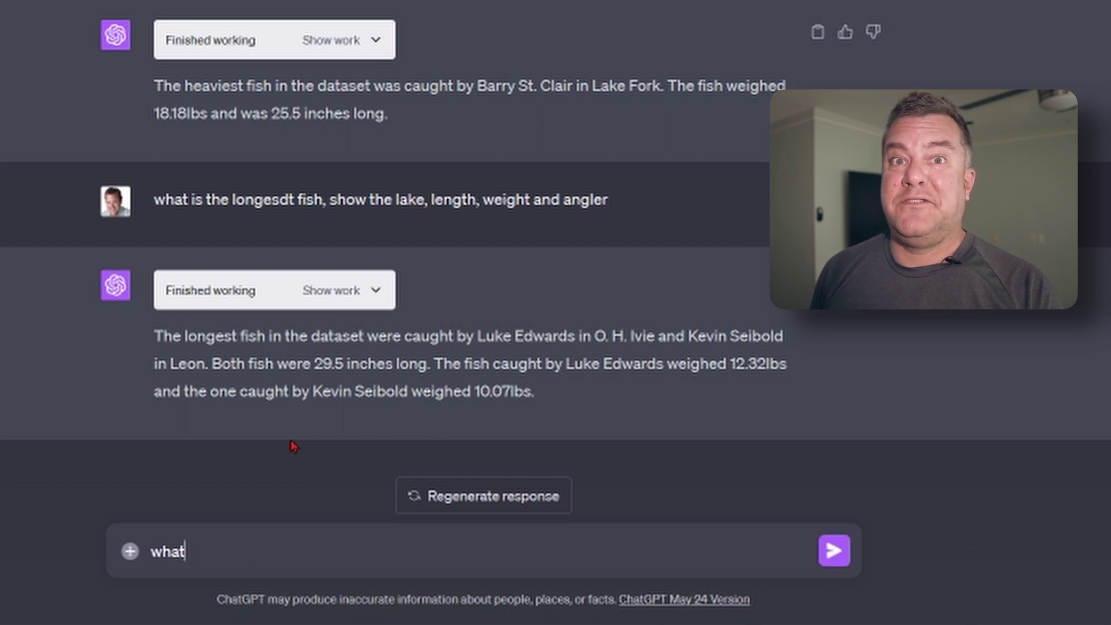
{"action": "type", "text": " are the top 5 months by most entries?"}
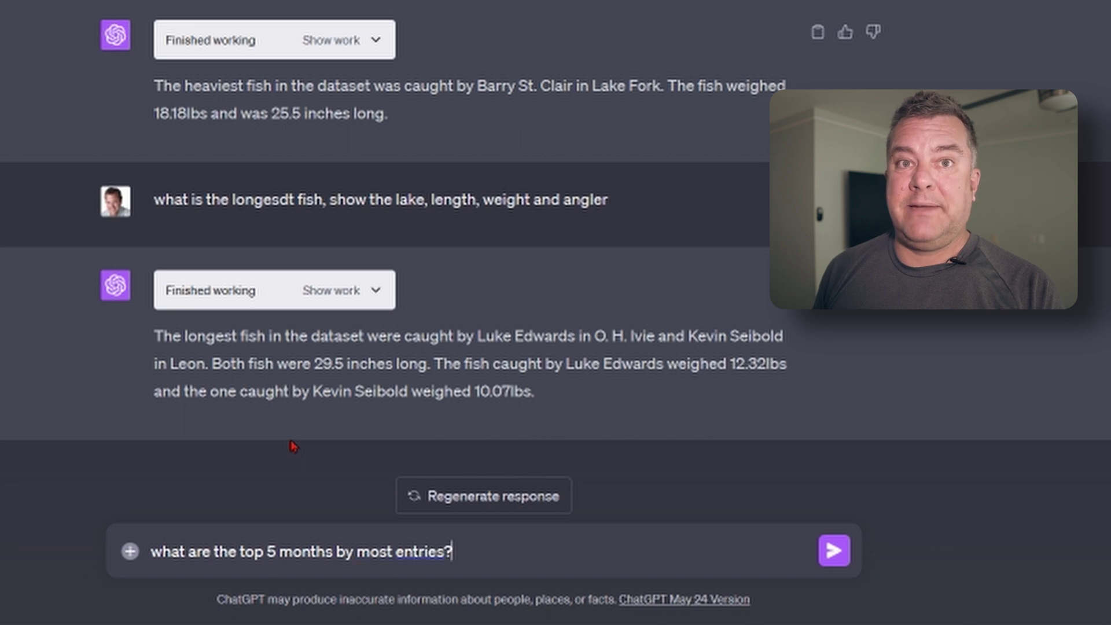
{"action": "key", "text": "Return"}
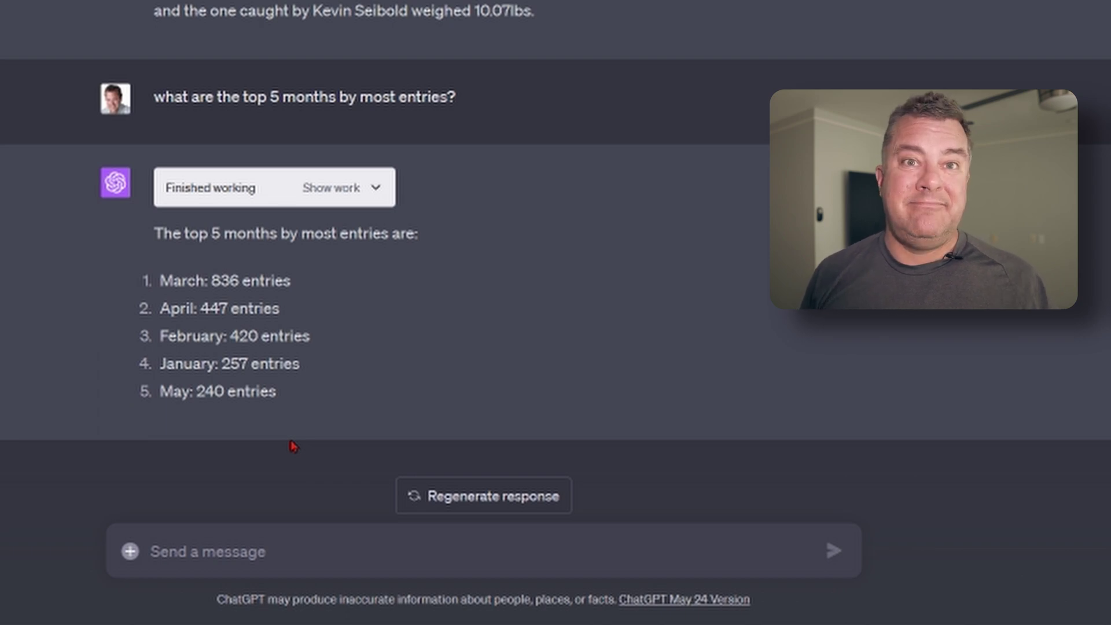
{"action": "type", "text": "show"}
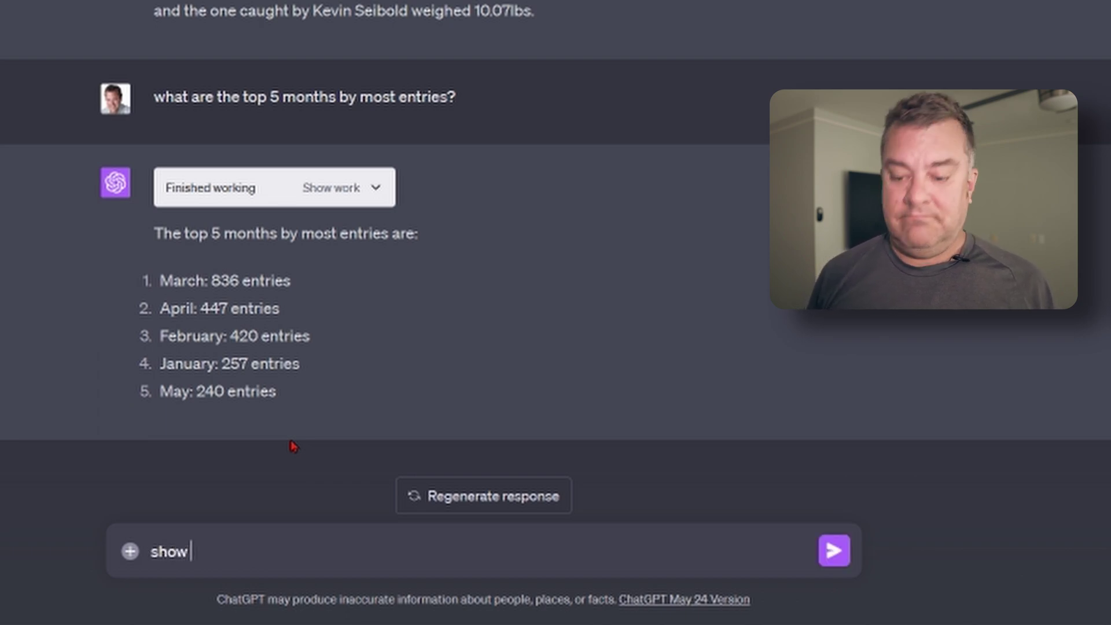
{"action": "type", "text": " all the months listed in or"}
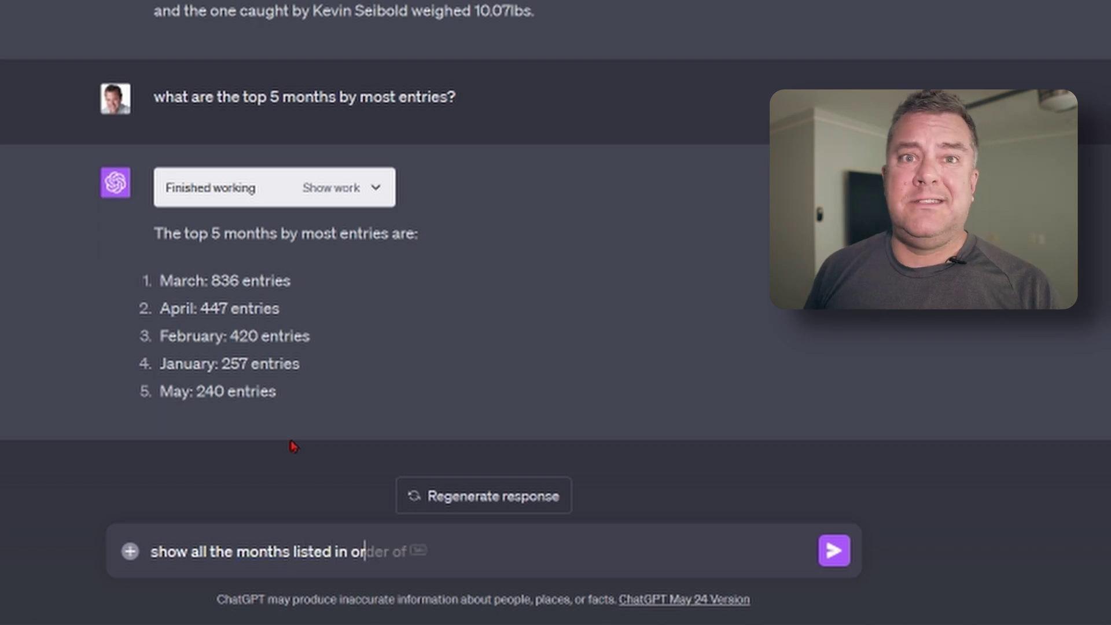
{"action": "type", "text": "dser and the number of fish caught"}
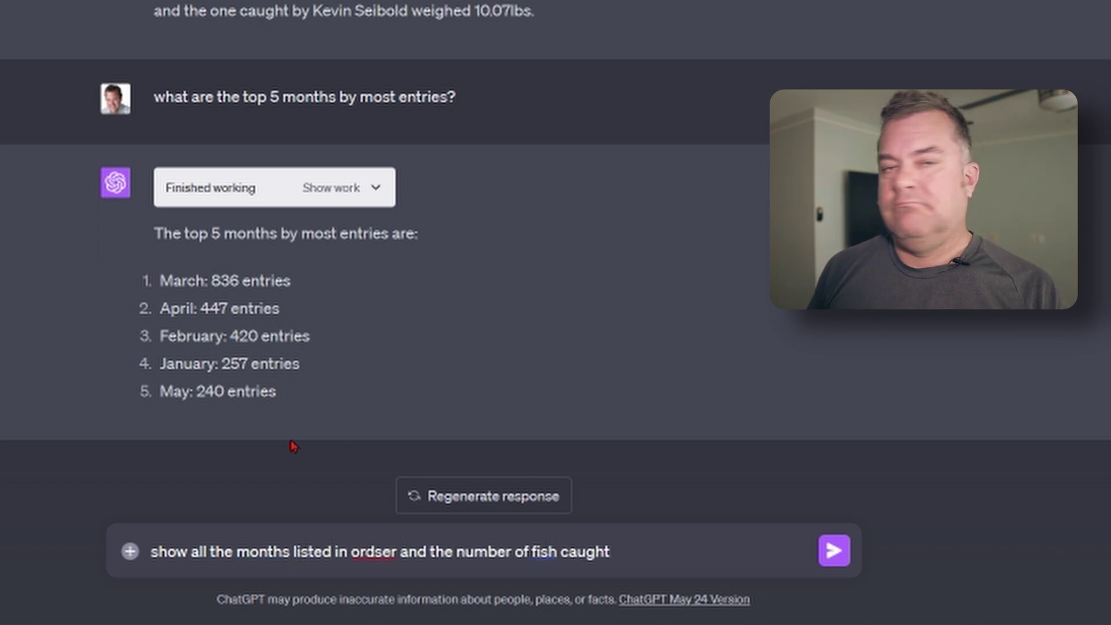
{"action": "left_click", "coordinate": [375, 552]}
{"action": "key", "text": "Delete"}
{"action": "left_click", "coordinate": [834, 551]}
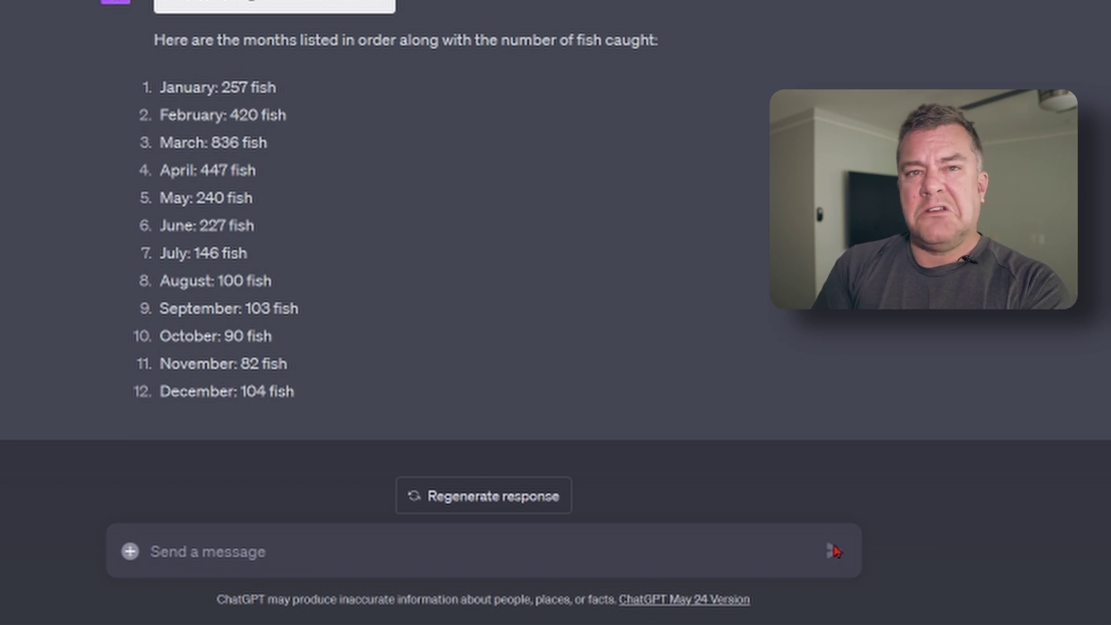
{"action": "left_click", "coordinate": [309, 555]}
{"action": "type", "text": "show the numb"}
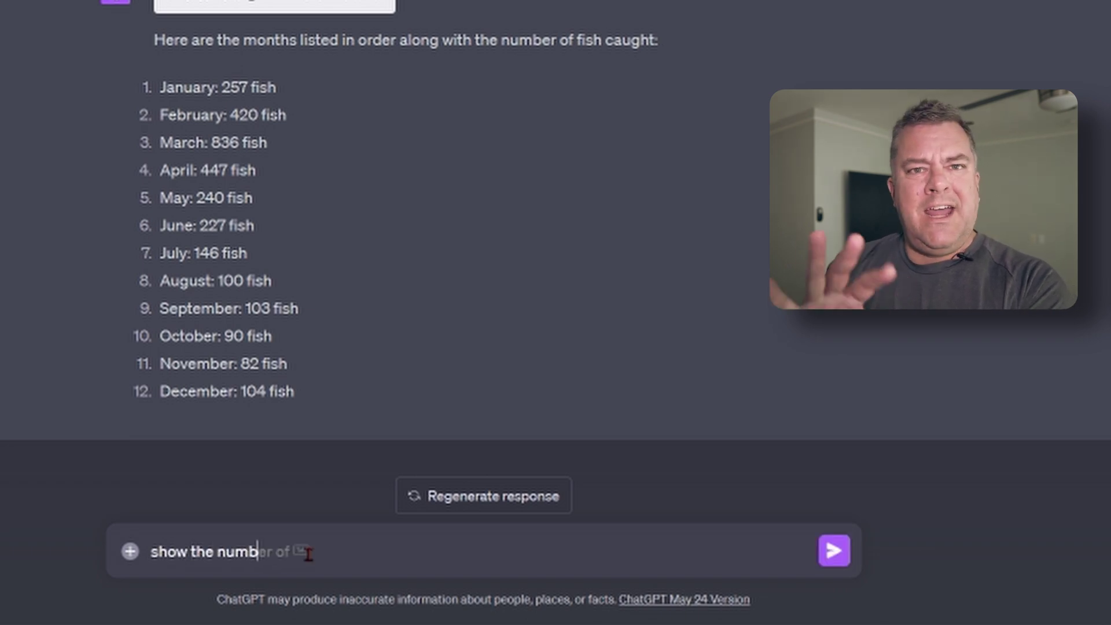
{"action": "type", "text": "er of entries by year for lake fork and o.h. i"}
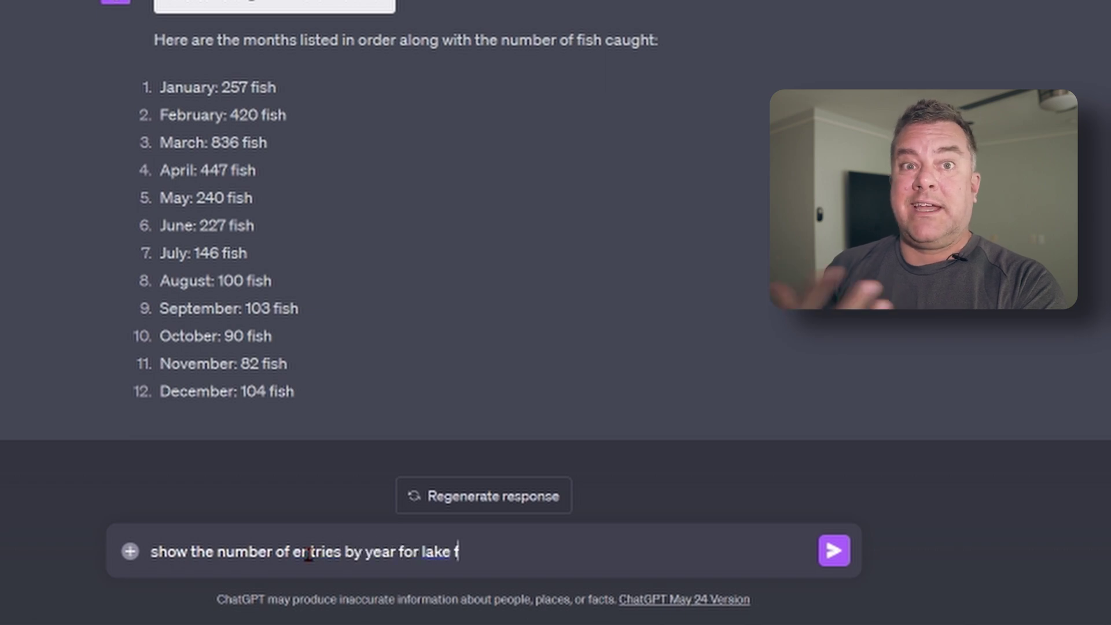
{"action": "type", "text": "vie since 2018"}
Step: Send the question on yearly entries since 2018 for Lake Fork and O.H. Ivie
{"action": "key", "text": "Return"}
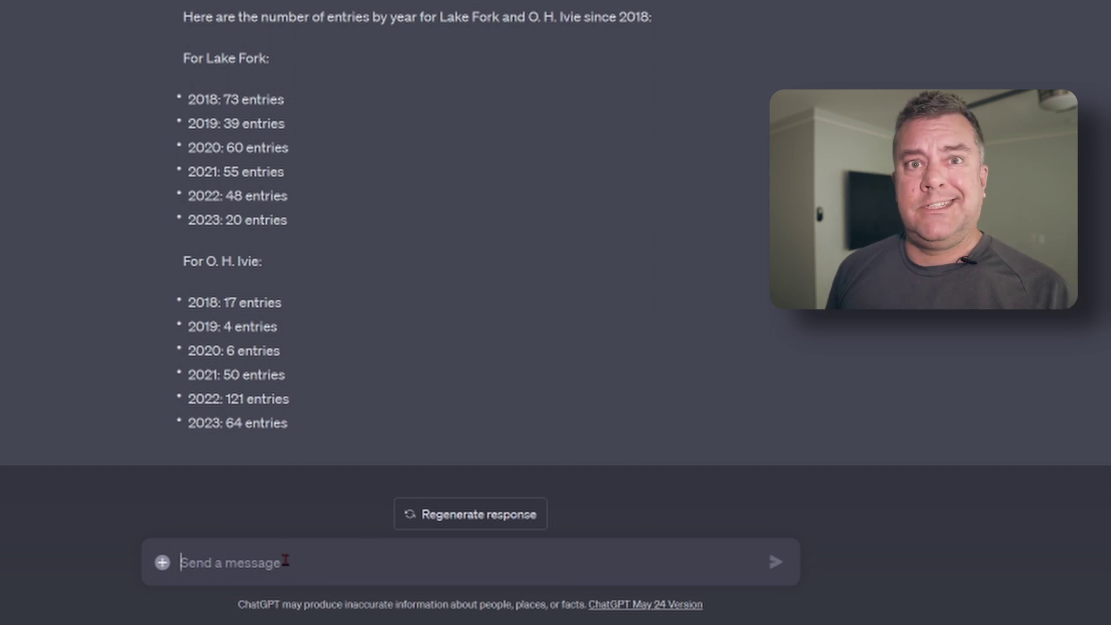
{"action": "right_click", "coordinate": [286, 560]}
Step: Reuse the previous prompt with 'entries' replaced by 'fish 13lbs or larger' and send it
{"action": "left_click", "coordinate": [436, 362]}
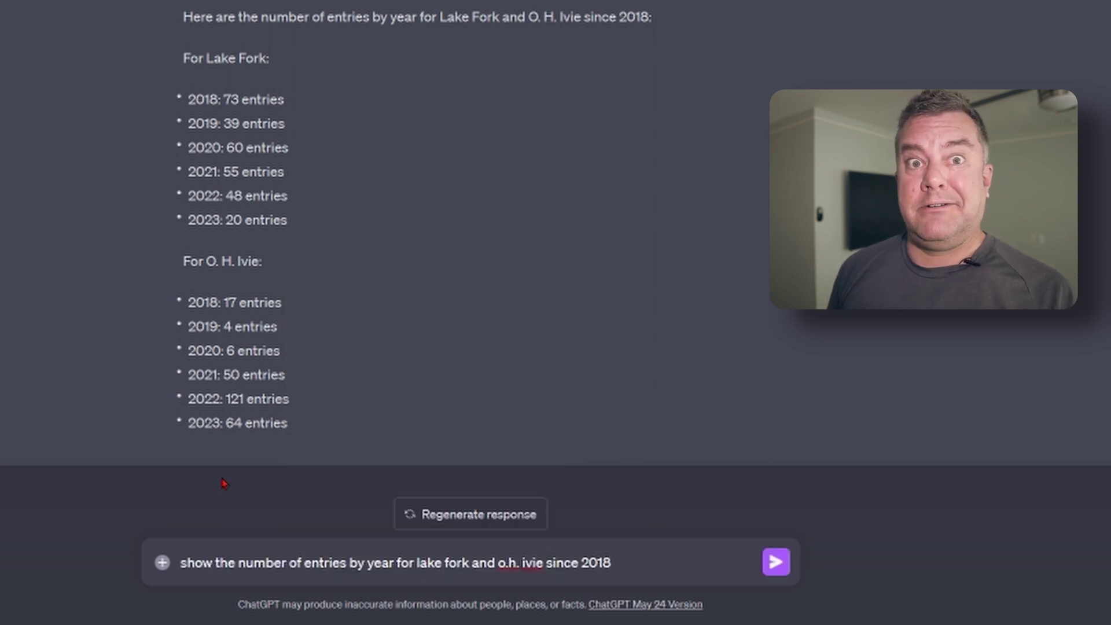
{"action": "double_click", "coordinate": [333, 563]}
{"action": "type", "text": "fish 13lbs or larger"}
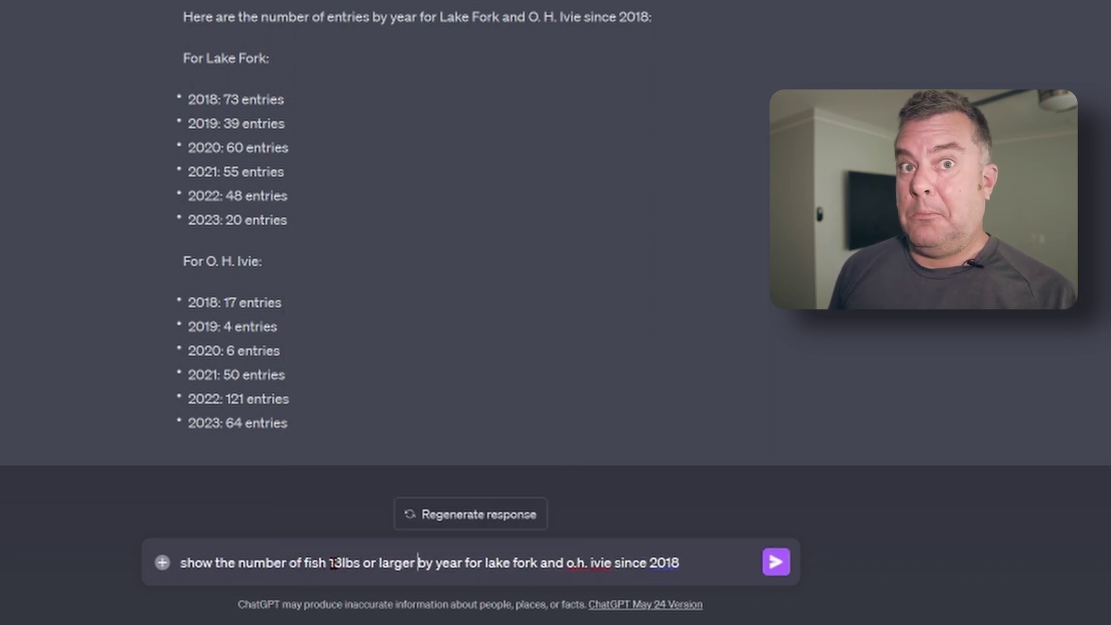
{"action": "key", "text": "Return"}
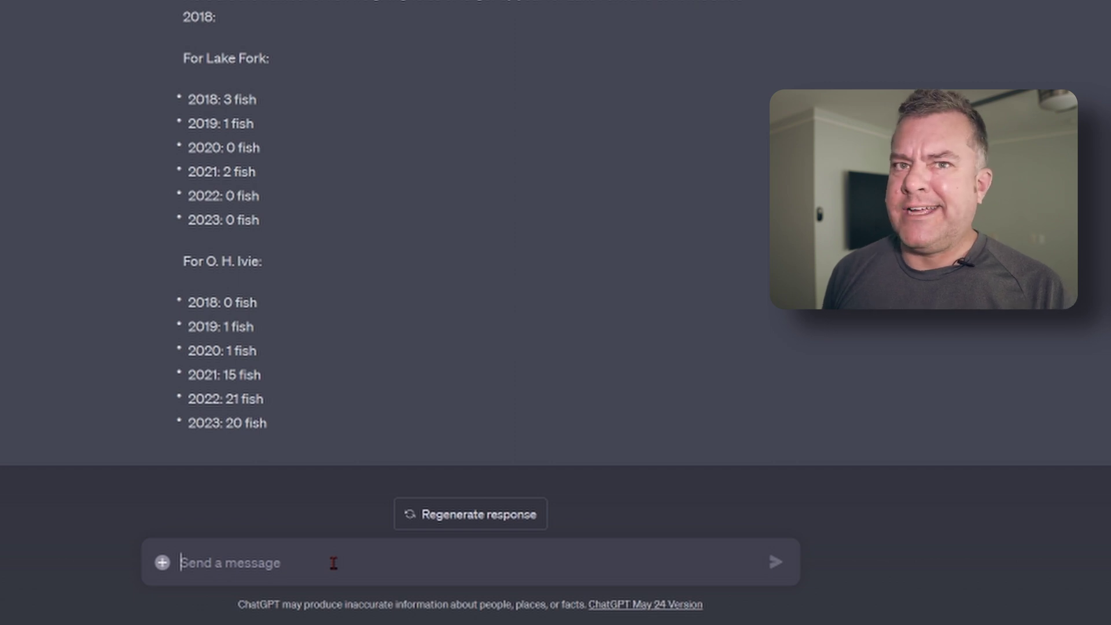
Step: Ask for the top 5 months for O.H. Ivie by number of fish
{"action": "type", "text": "what are the top "}
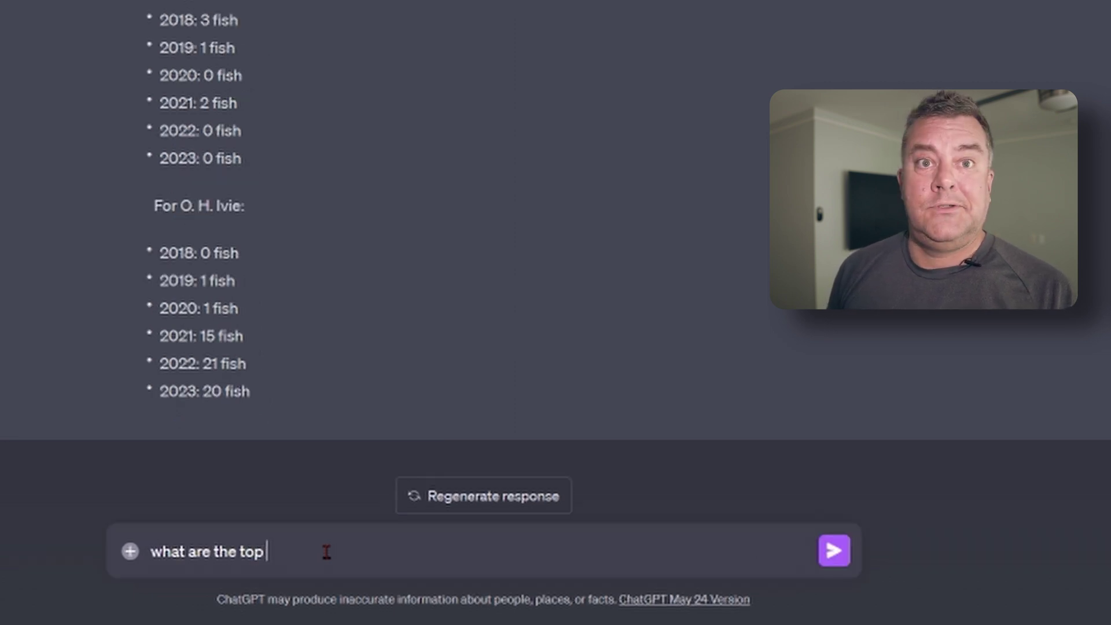
{"action": "type", "text": "5 months for o.h. ivea by number of fish?"}
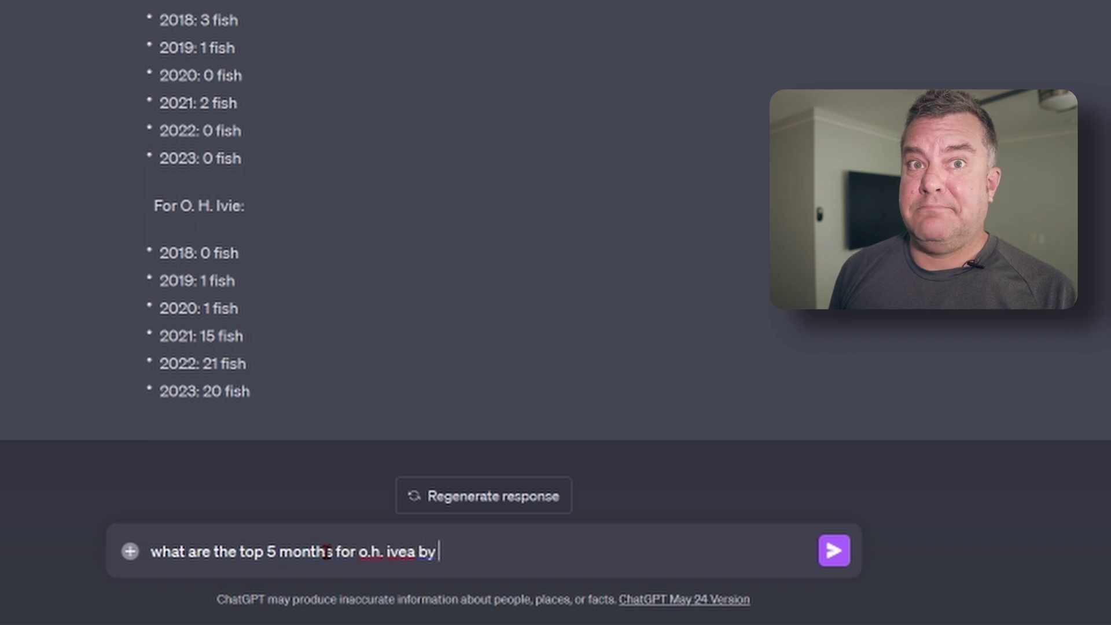
{"action": "key", "text": "Return"}
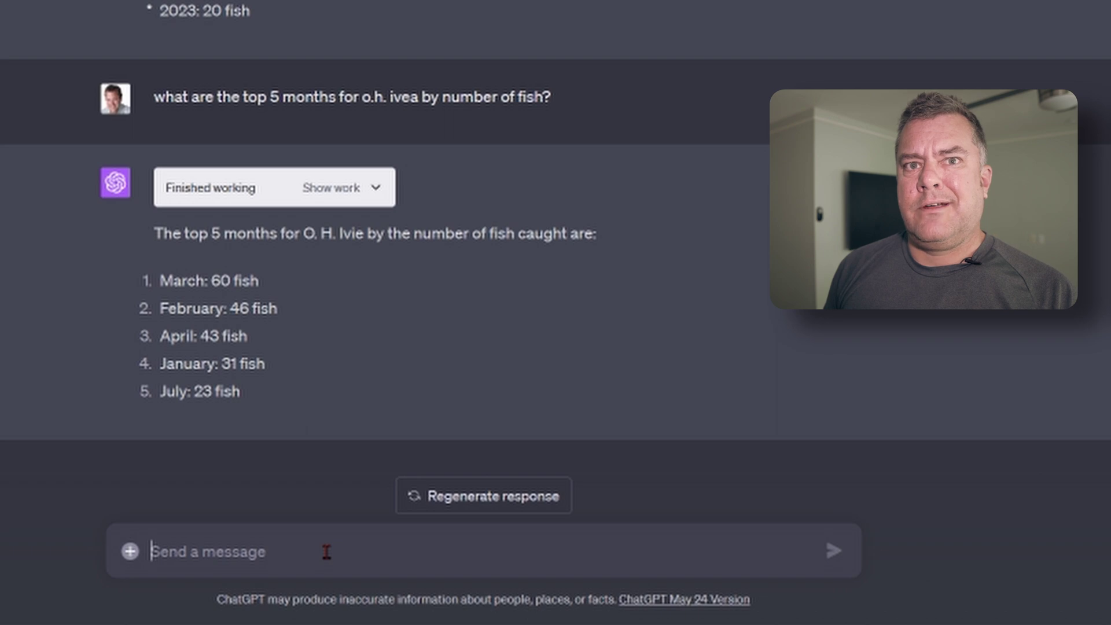
Step: Ask for the top 5 months for Lake Fork
{"action": "type", "text": "top 5 months for lake fork?"}
{"action": "key", "text": "Return"}
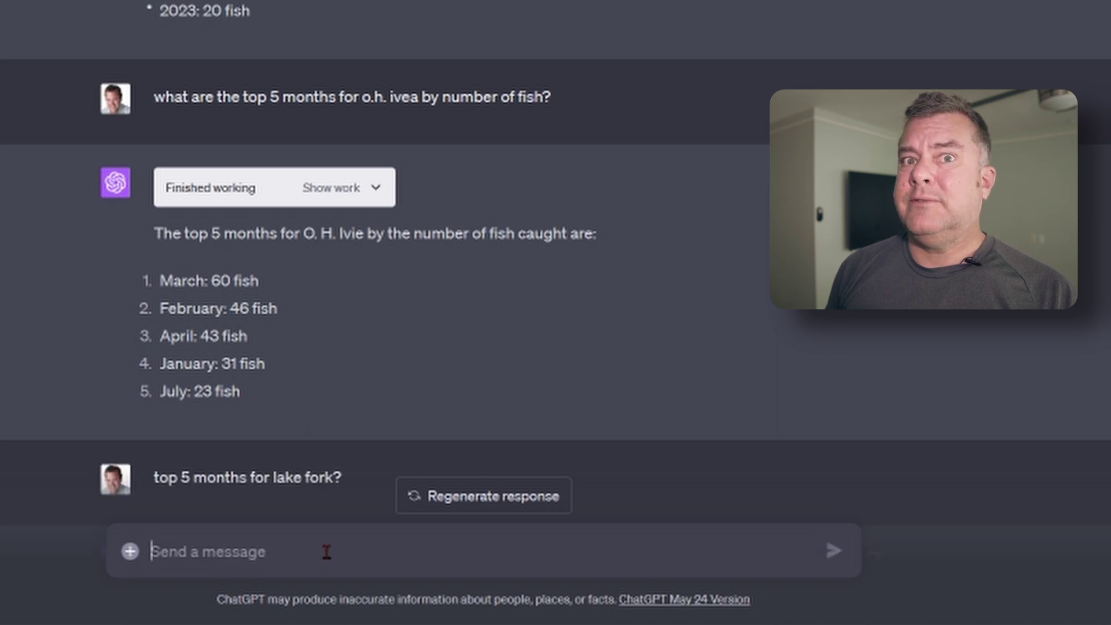